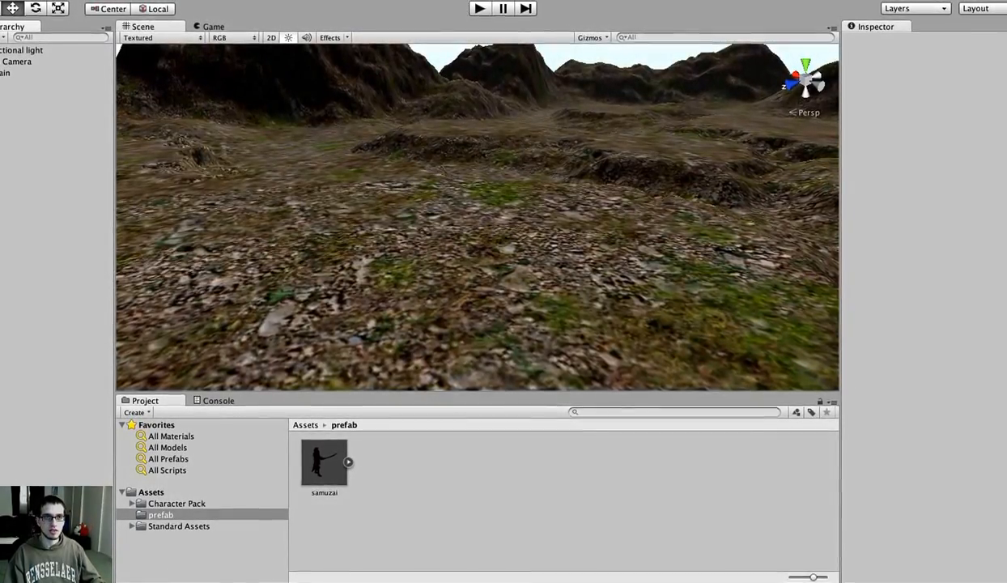
- Select the samuzai prefab and examine the clips in its Animations list
click(564, 296)
right_drag(599, 300, 655, 314)
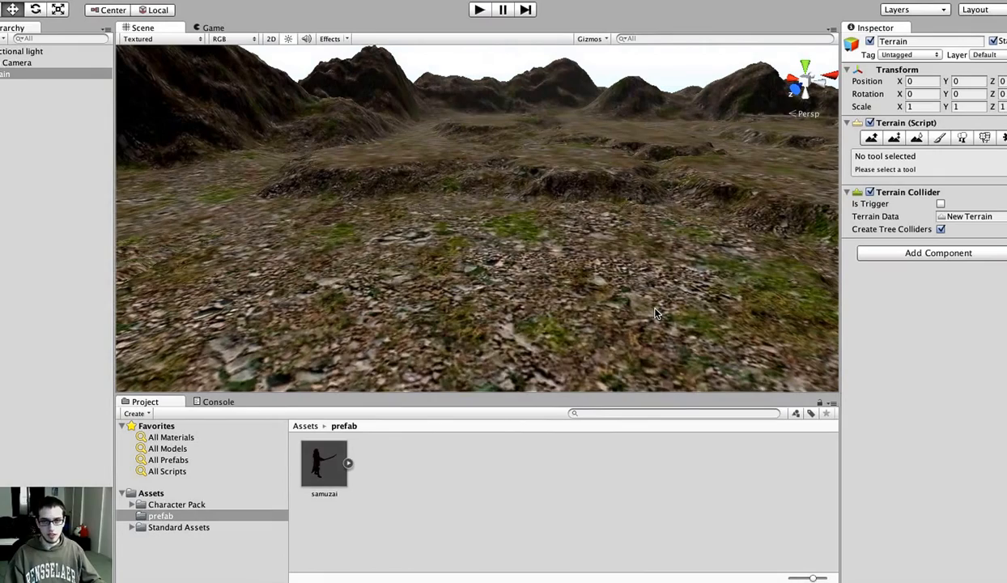
click(328, 463)
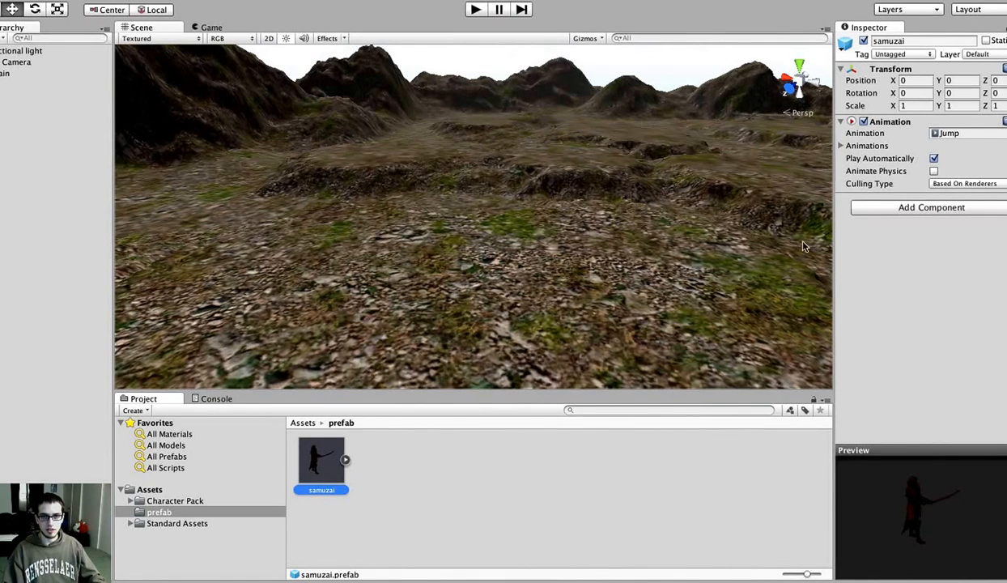
click(842, 146)
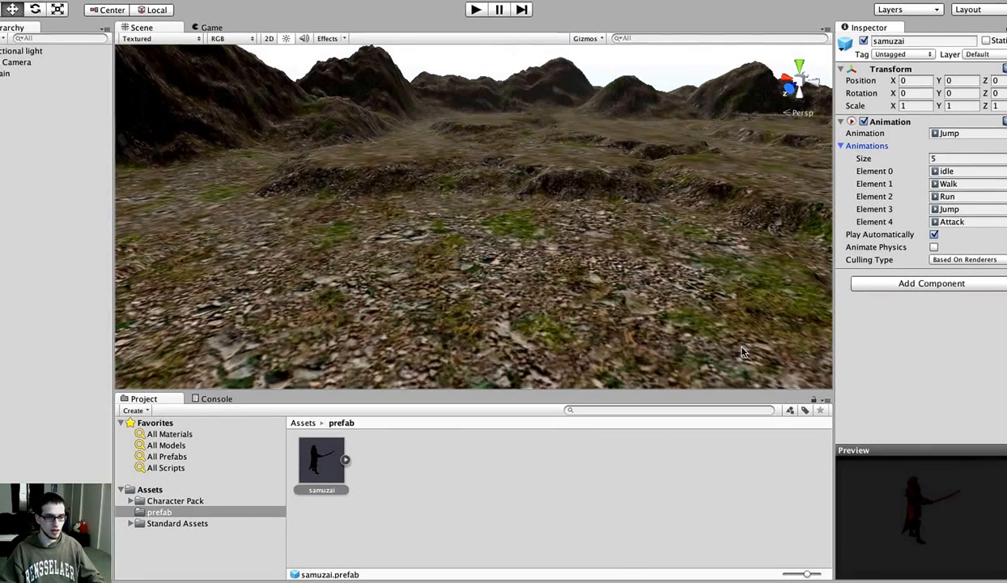
- Place the samuzai prefab on the terrain in the scene and frame it from the side
drag(321, 458, 412, 275)
right_drag(506, 302, 324, 287)
key(d)
key(w)
key(s)
right_drag(534, 252, 506, 234)
key(s)
key(d)
key(a)
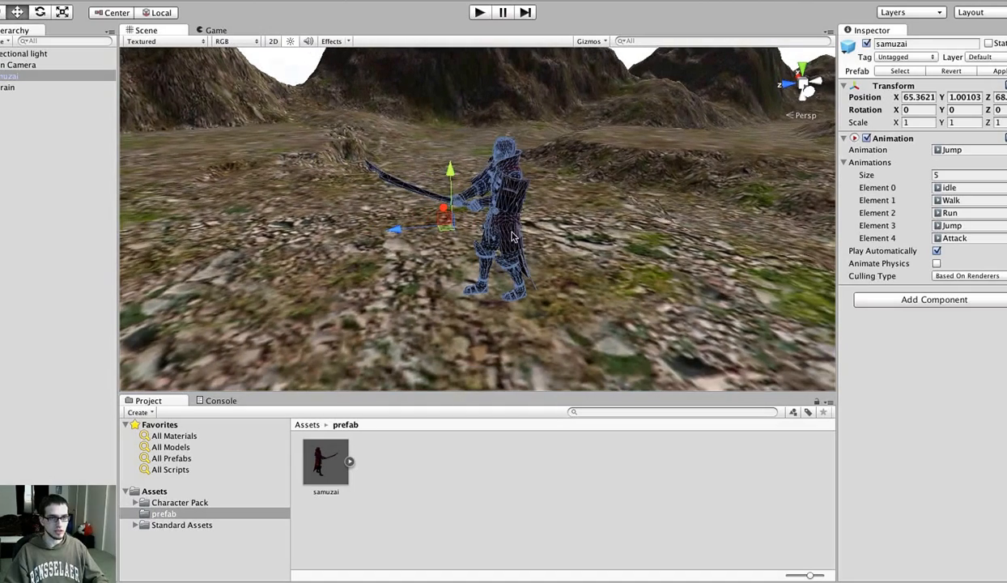
- Align the Main Camera with the current scene view and play-test the scene briefly
click(24, 67)
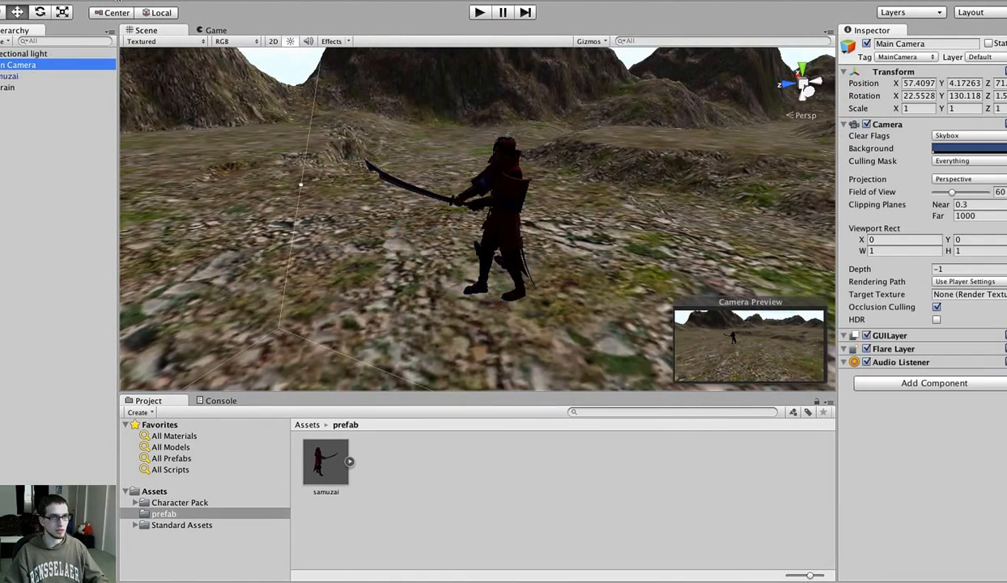
click(158, 0)
click(170, 112)
click(158, 0)
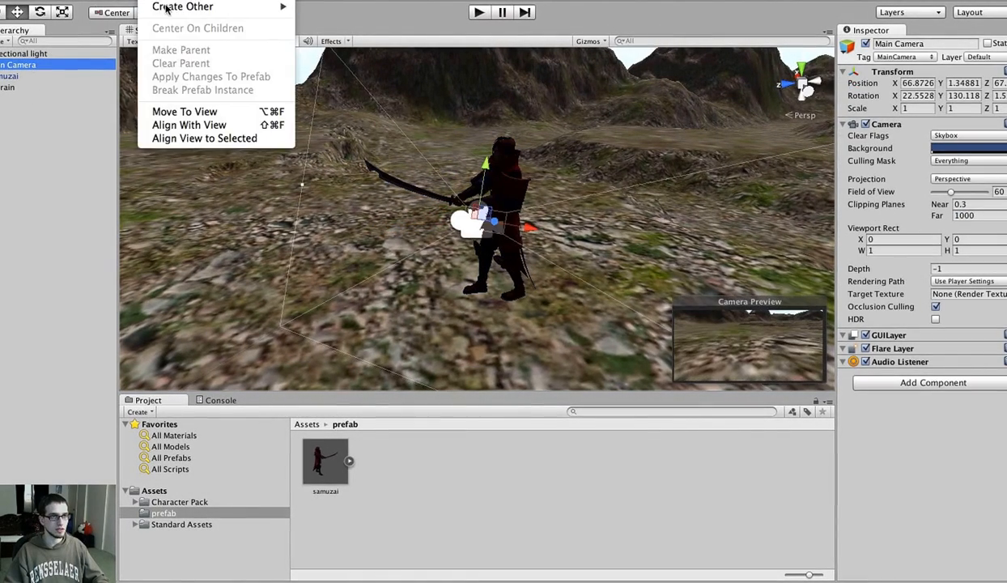
click(173, 126)
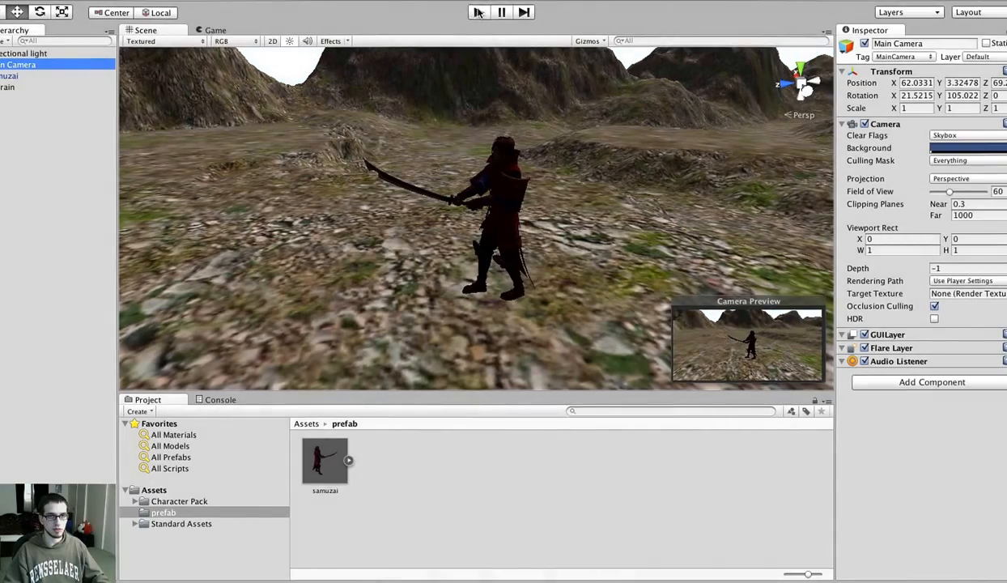
key(super+p)
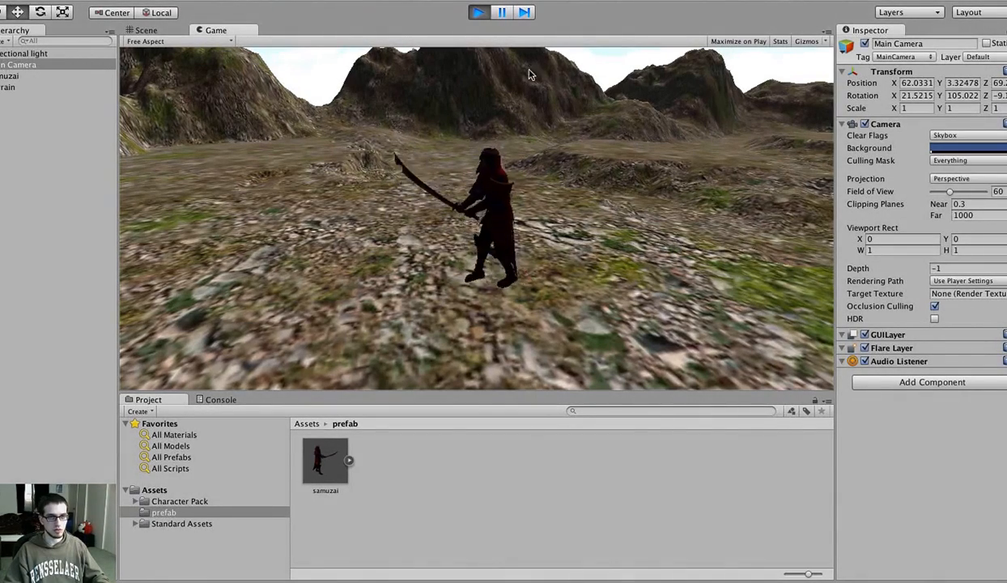
click(478, 13)
- Set samuzai's default Animation to the idle clip from samuzai_animation_ok.FBX and play-test it
click(47, 77)
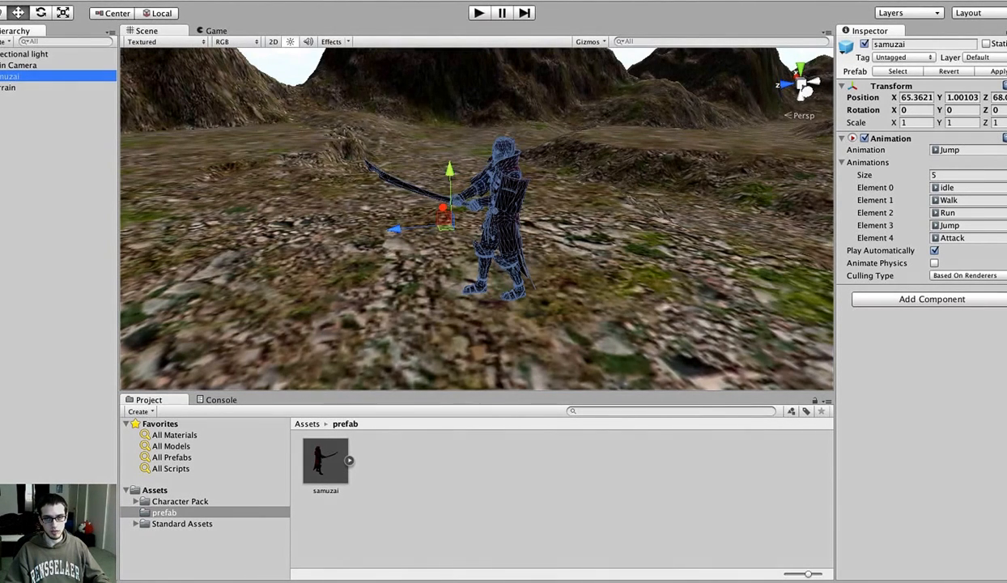
click(1004, 149)
click(350, 146)
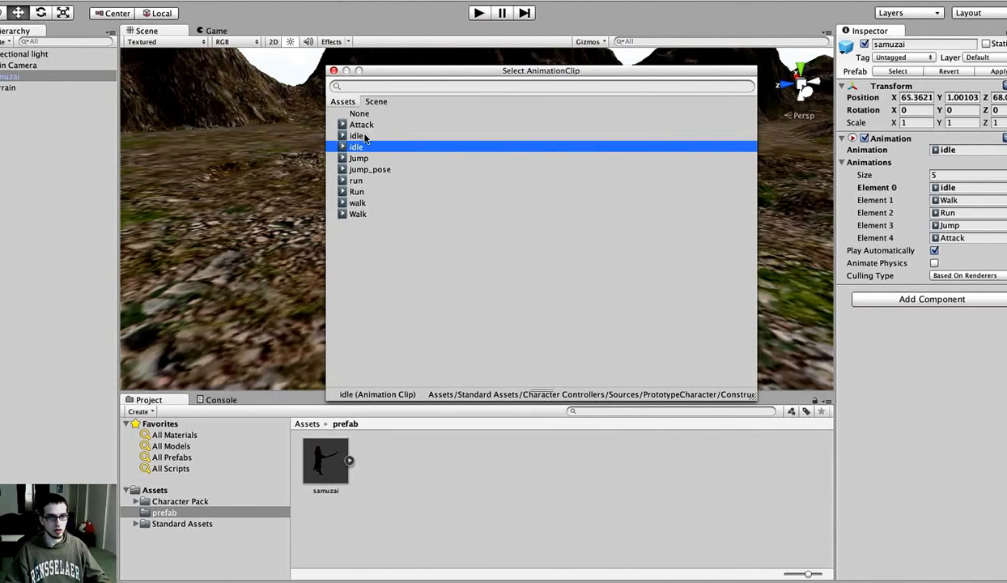
click(363, 136)
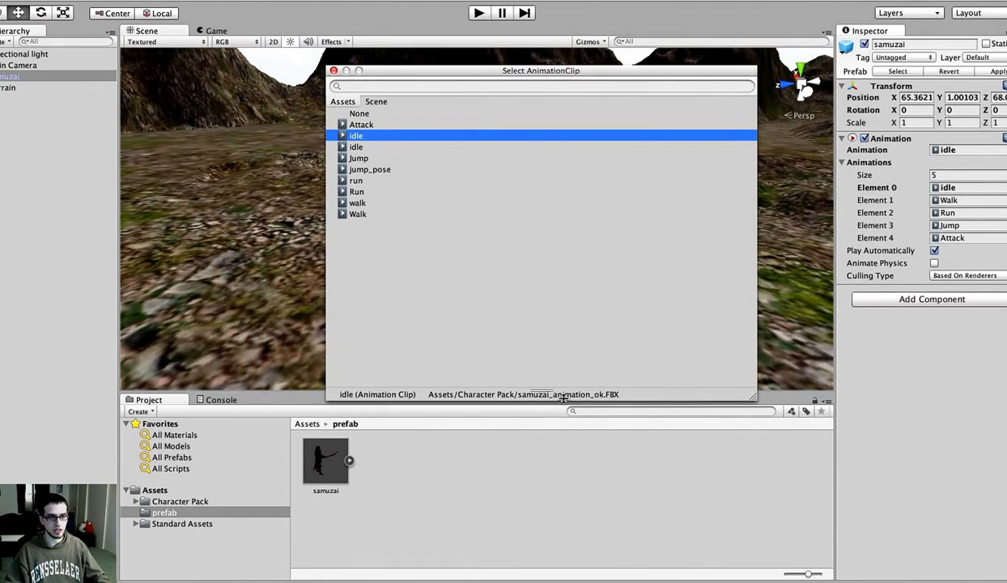
double_click(358, 138)
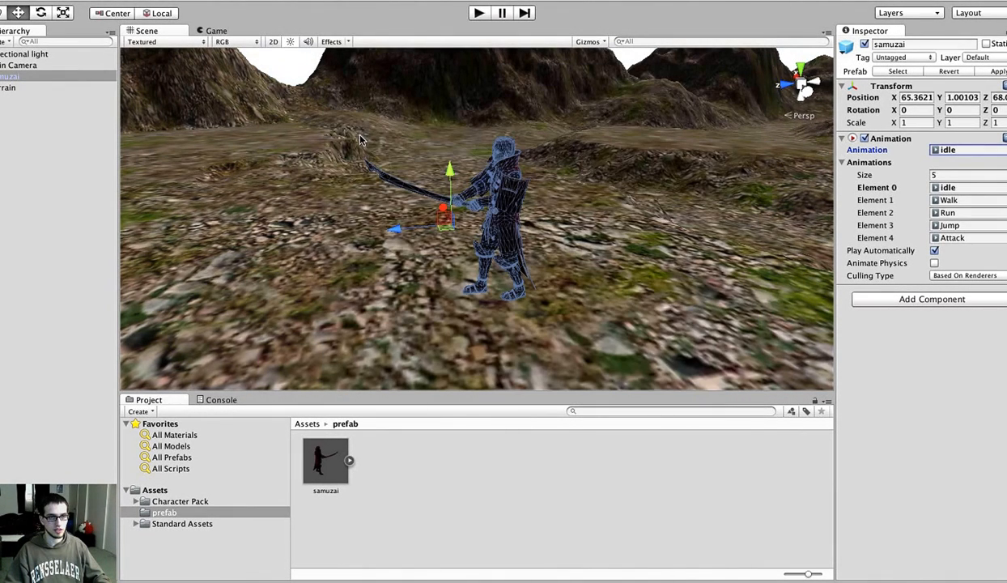
click(479, 13)
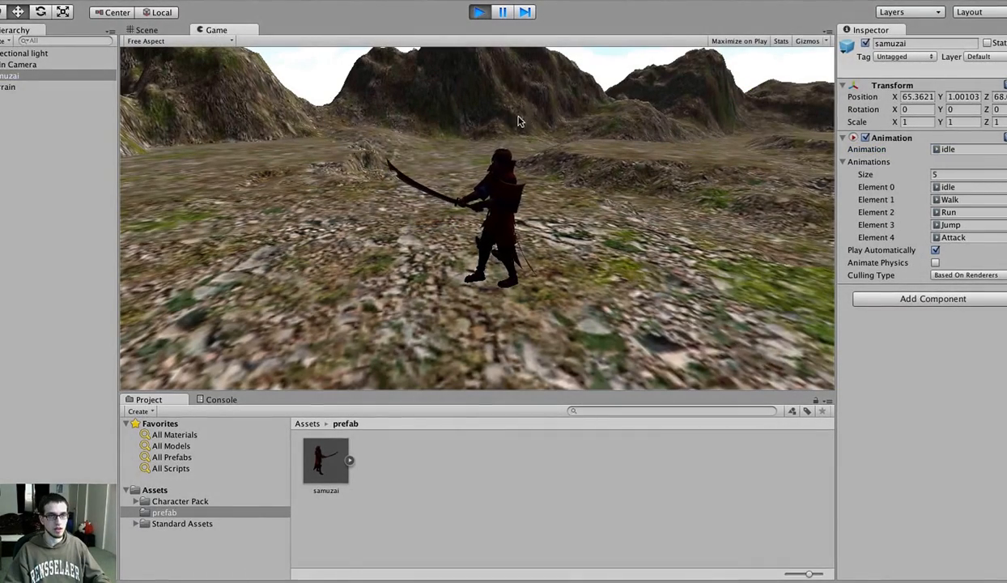
click(480, 12)
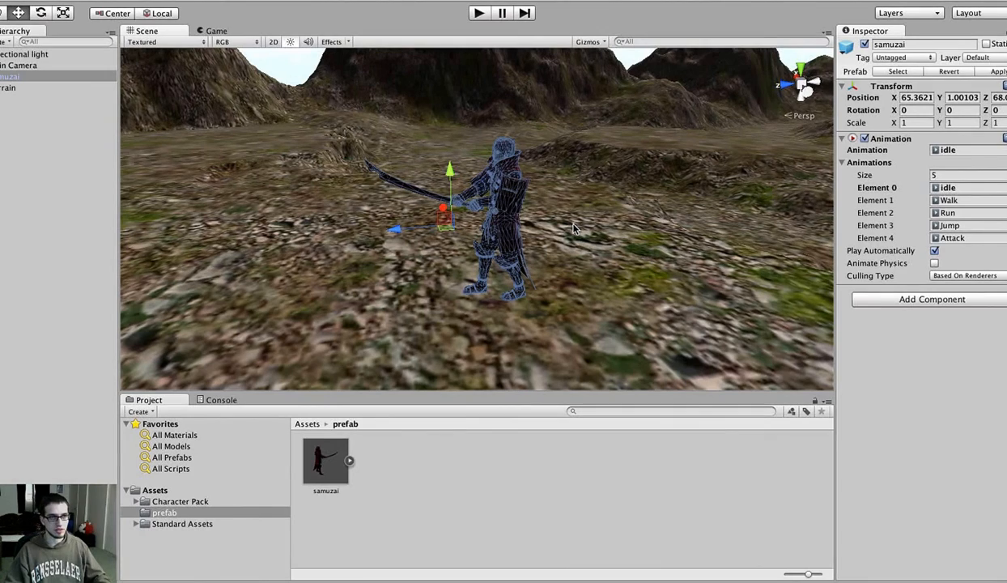
- Review the Character Controller package's import items without importing and inspect the Character Controllers folder in Standard Assets
click(117, 1)
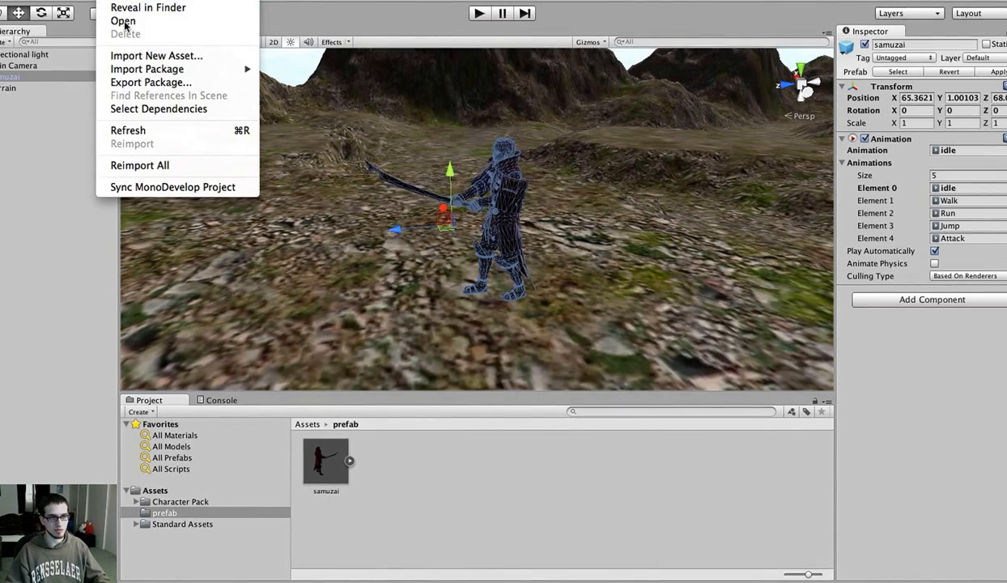
mouse_move(153, 69)
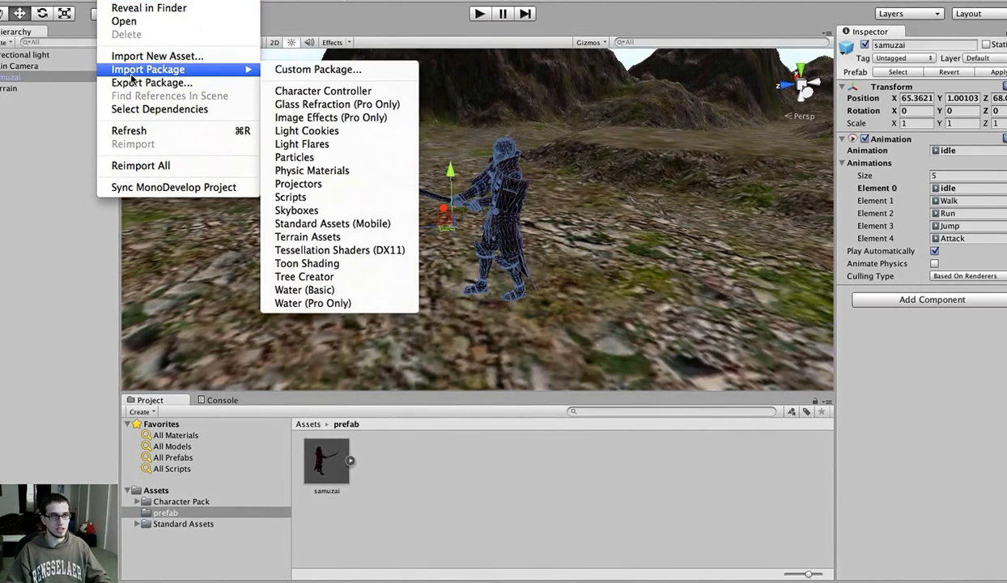
click(322, 94)
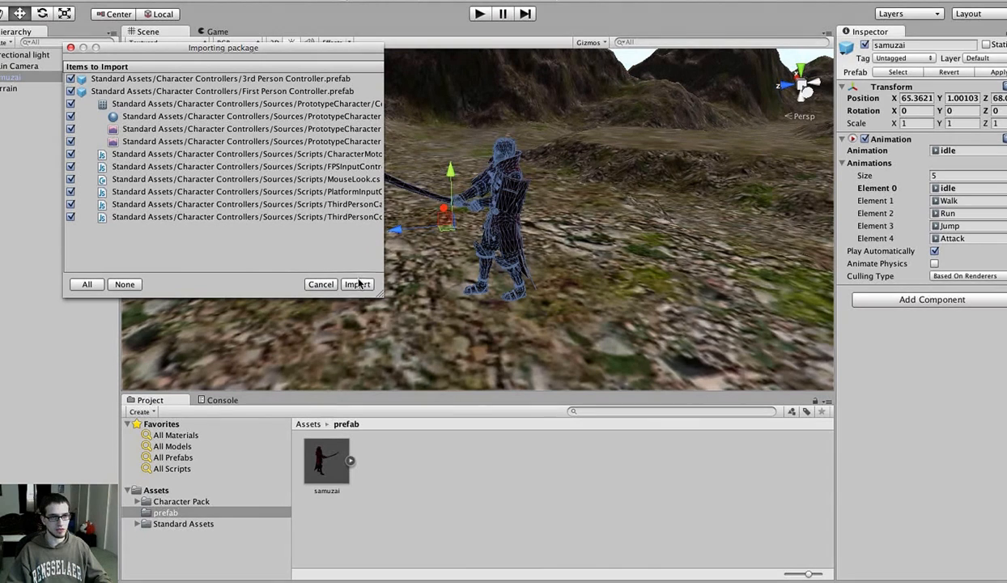
click(70, 47)
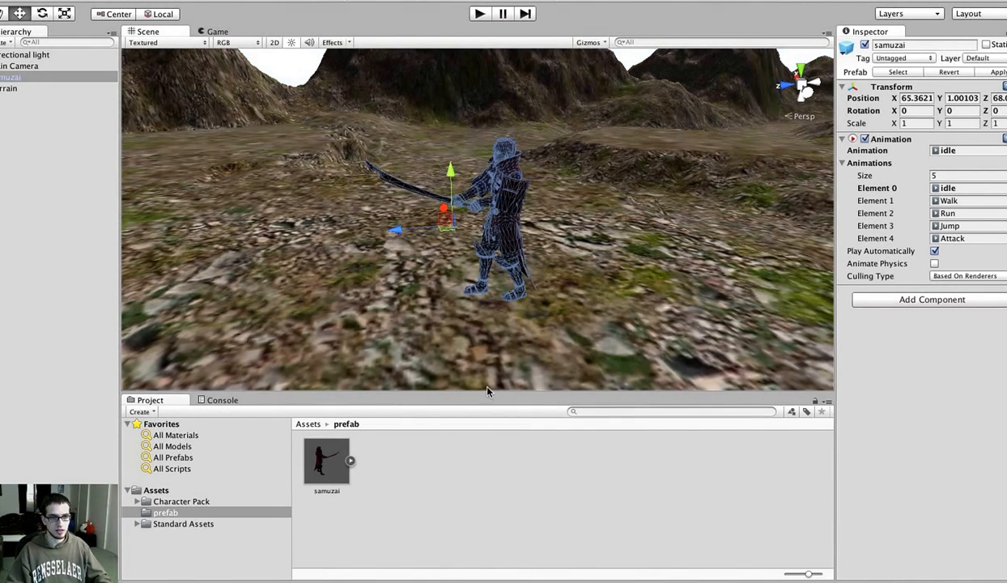
click(136, 523)
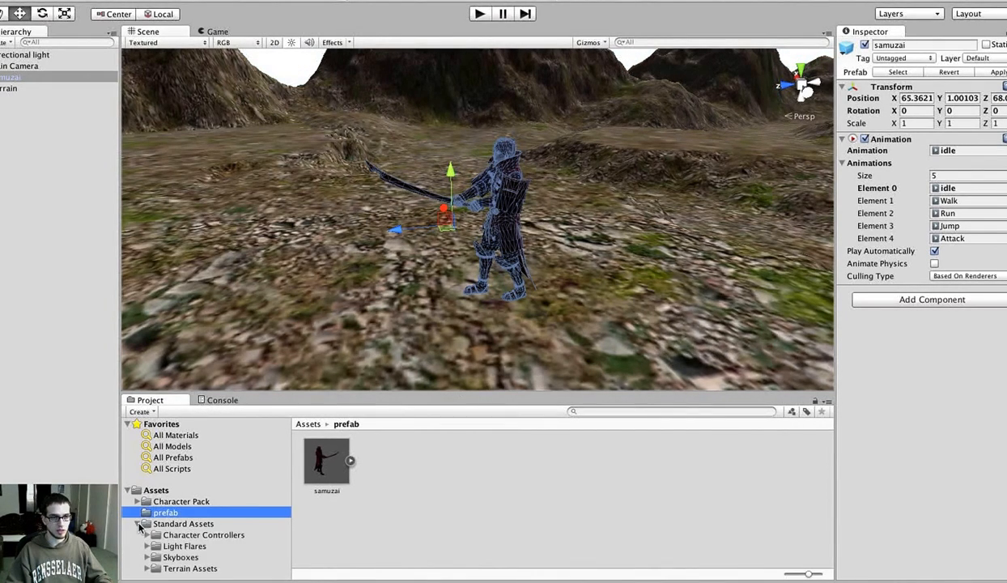
click(197, 536)
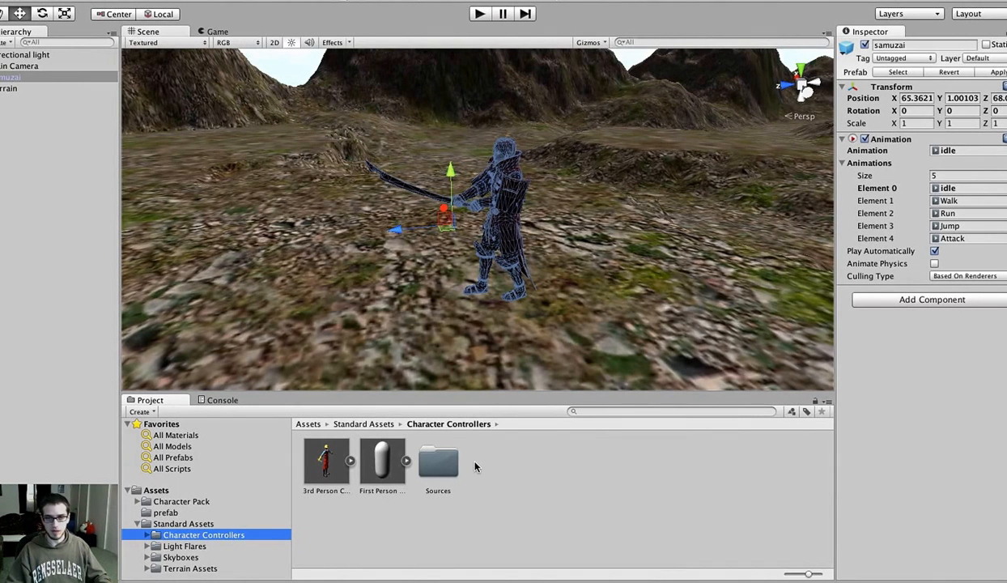
- Add the Third Person Camera and Third Person Controller scripts to samuzai
click(240, 1)
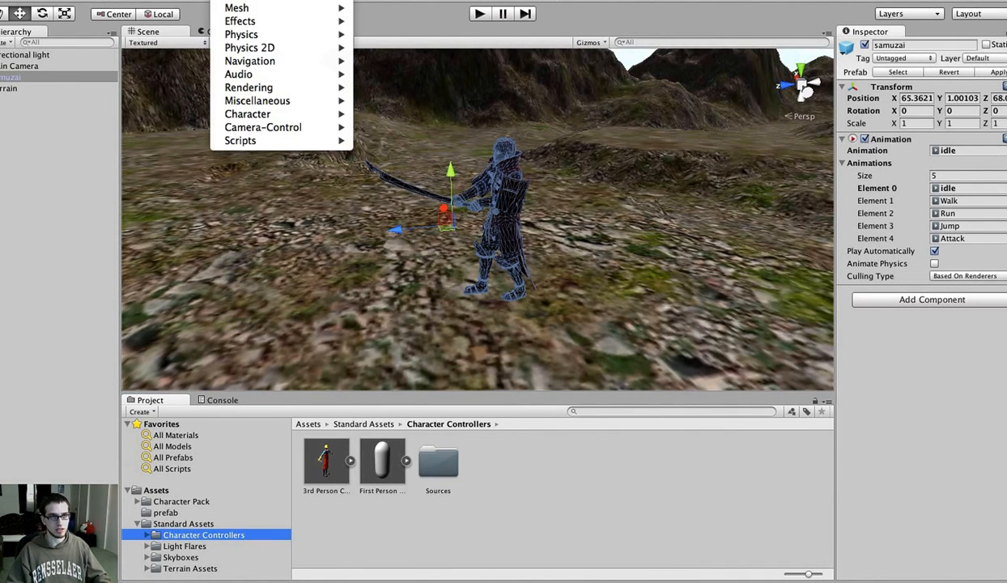
click(682, 266)
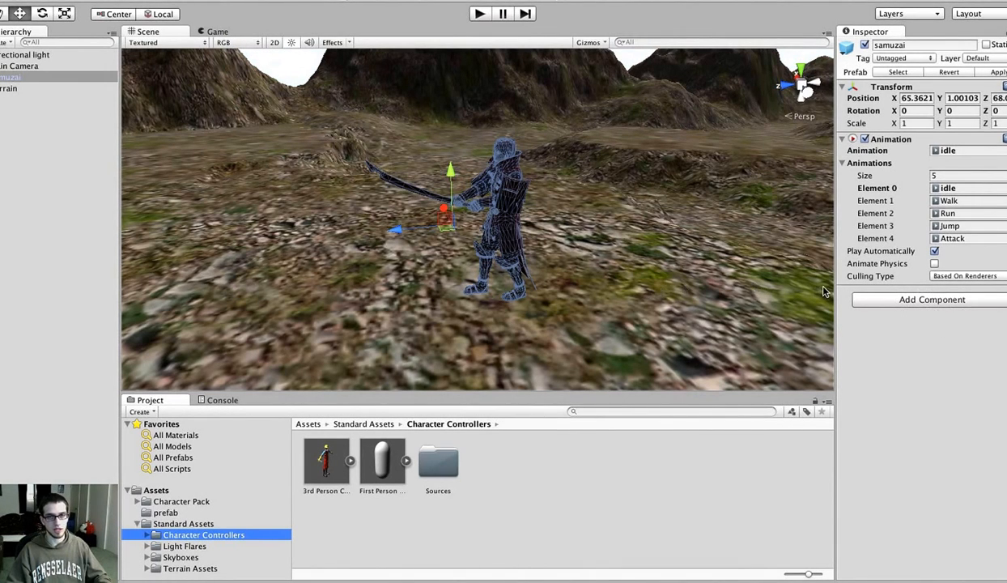
click(931, 302)
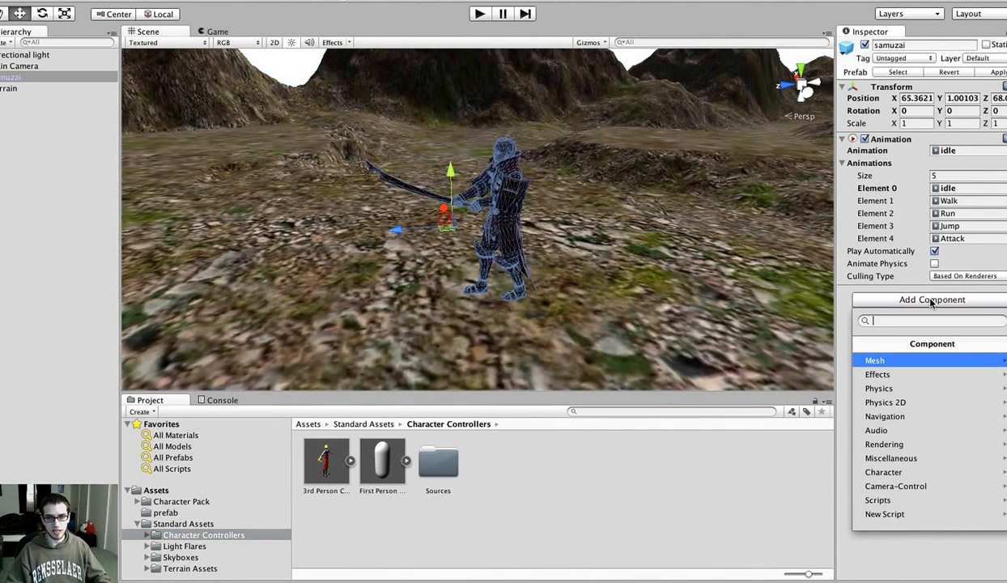
click(923, 501)
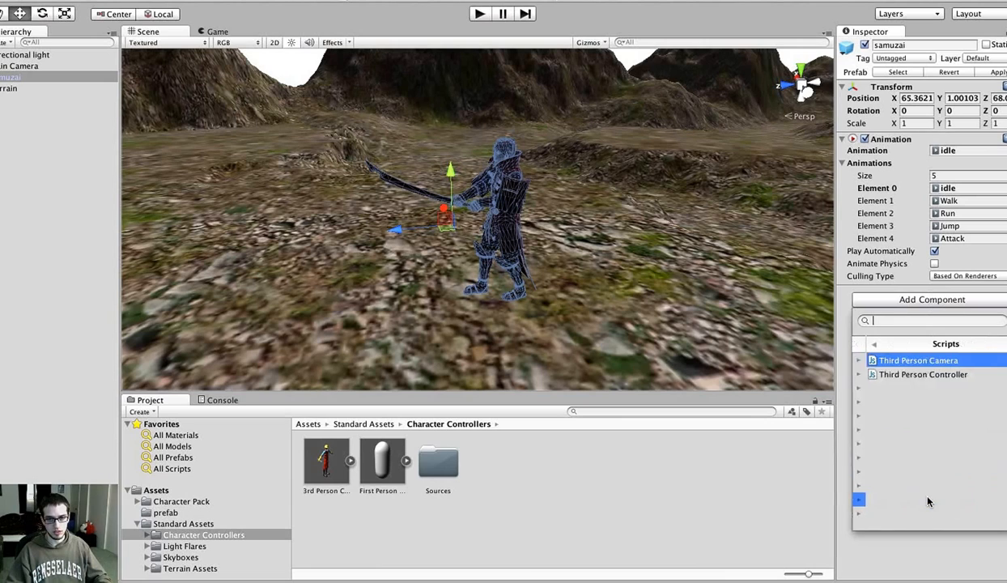
click(929, 364)
click(942, 455)
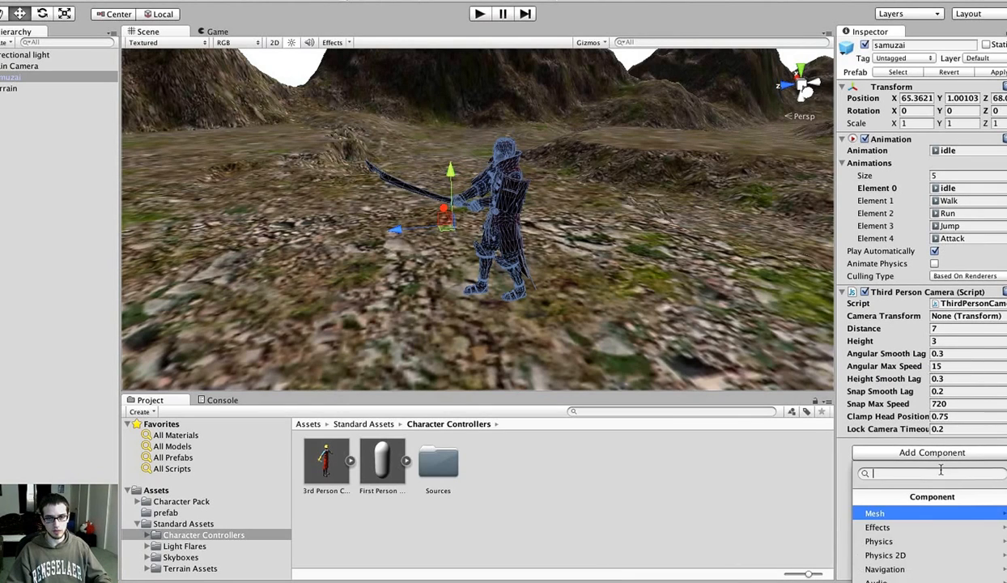
click(919, 582)
click(921, 528)
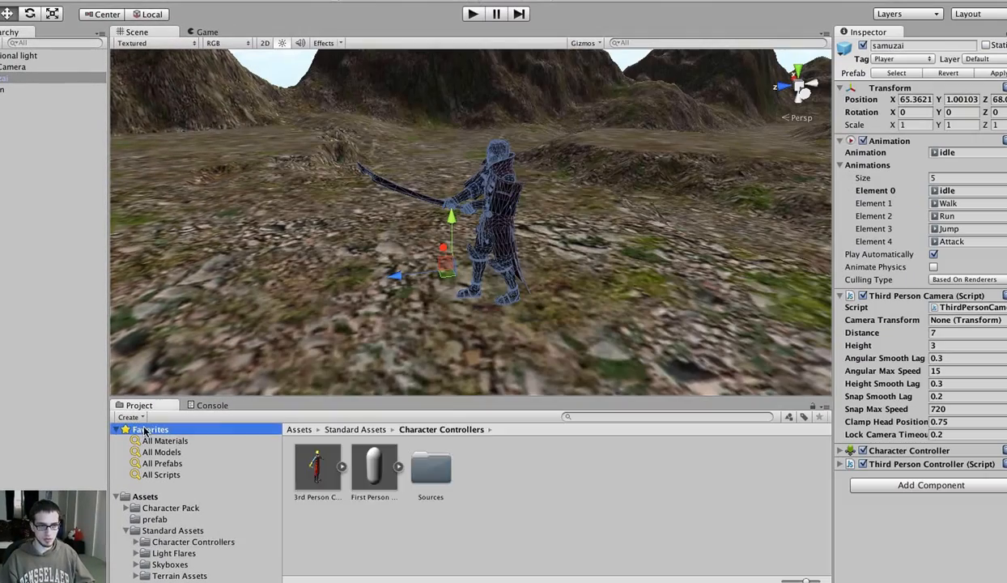
click(165, 432)
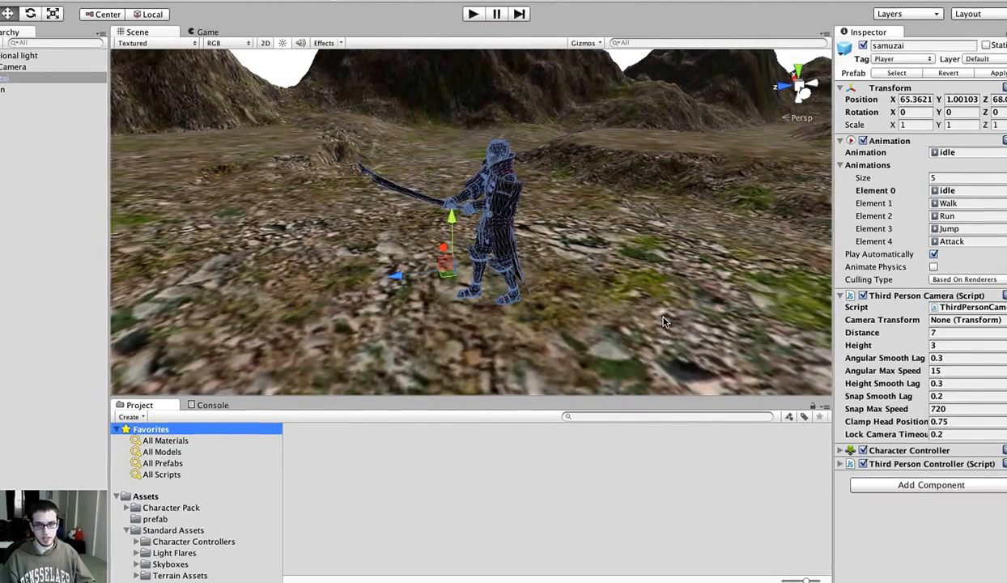
- Expand samuzai's Character Controller settings and raise the character above the terrain to a Y position of about 3.01
click(844, 450)
right_drag(699, 364, 684, 320)
alt+drag(684, 320, 574, 247)
alt+drag(468, 162, 674, 158)
drag(481, 161, 454, 184)
key(w)
right_drag(485, 196, 498, 200)
alt+drag(540, 146, 569, 163)
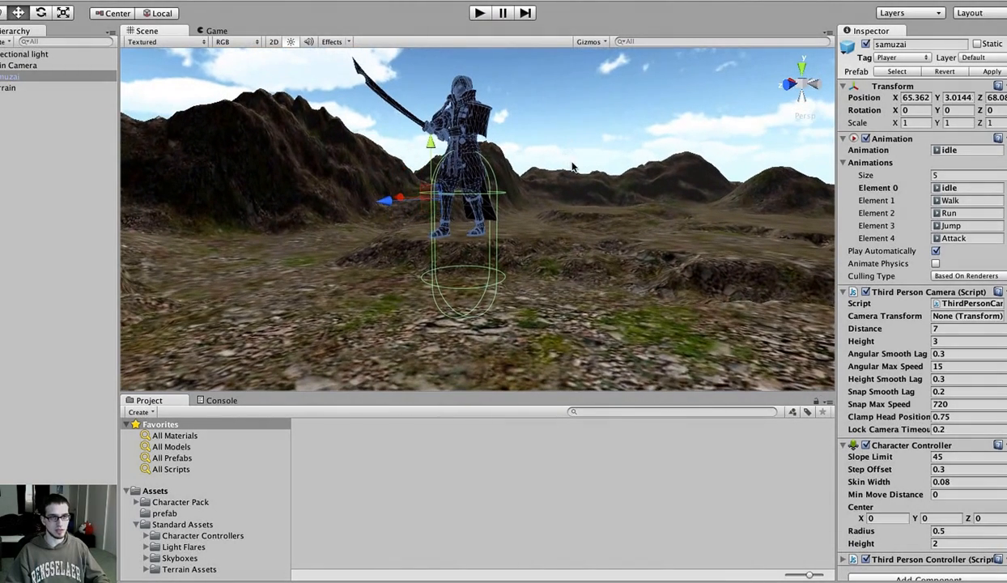
- Set the Character Controller's center Y to 0.85 and lower samuzai to a Y position of about 2.29
click(843, 293)
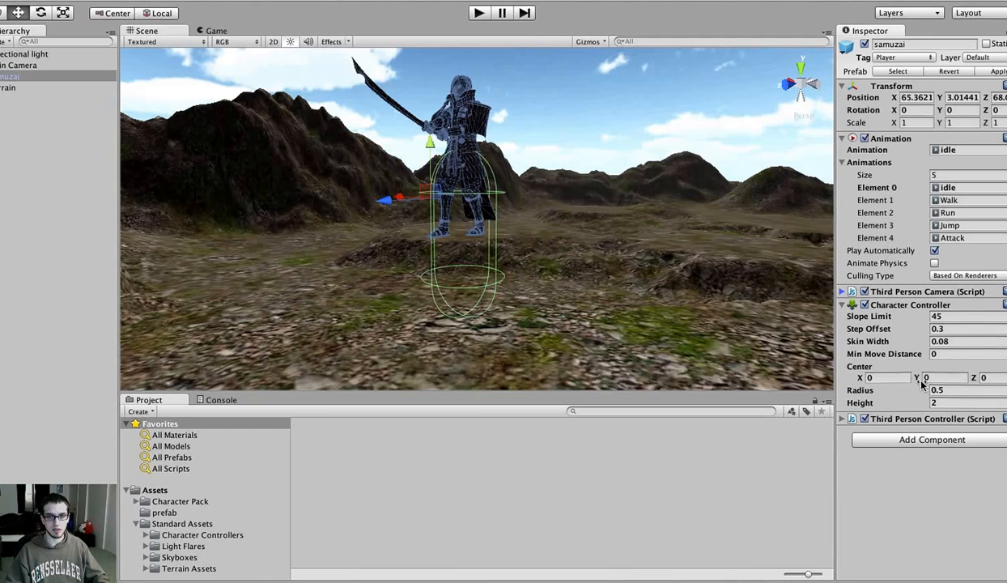
drag(917, 381, 916, 359)
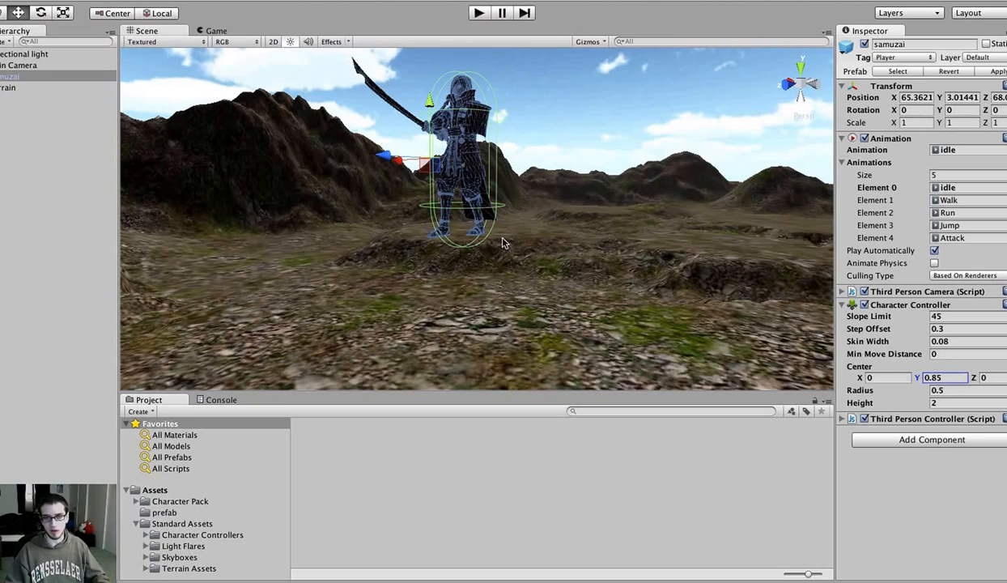
drag(441, 116, 416, 173)
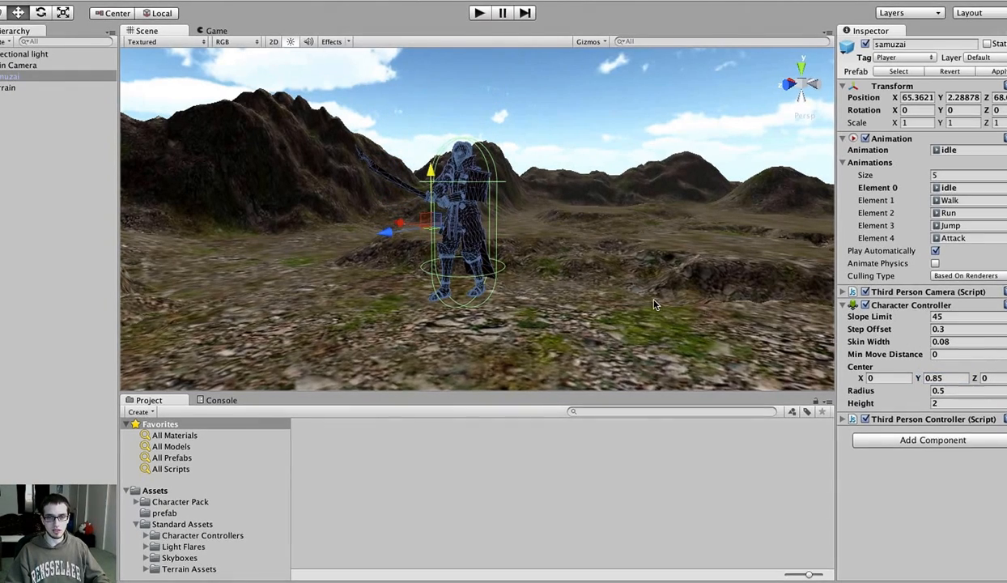
- Expand the Third Person Controller and Third Person Camera settings, and play-test samuzai's movement across the terrain
click(841, 420)
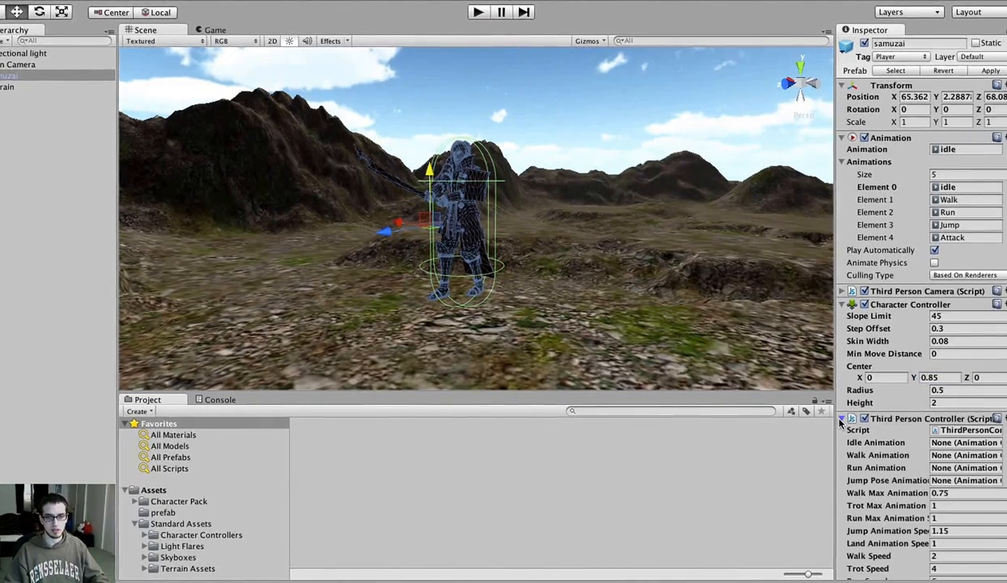
click(842, 291)
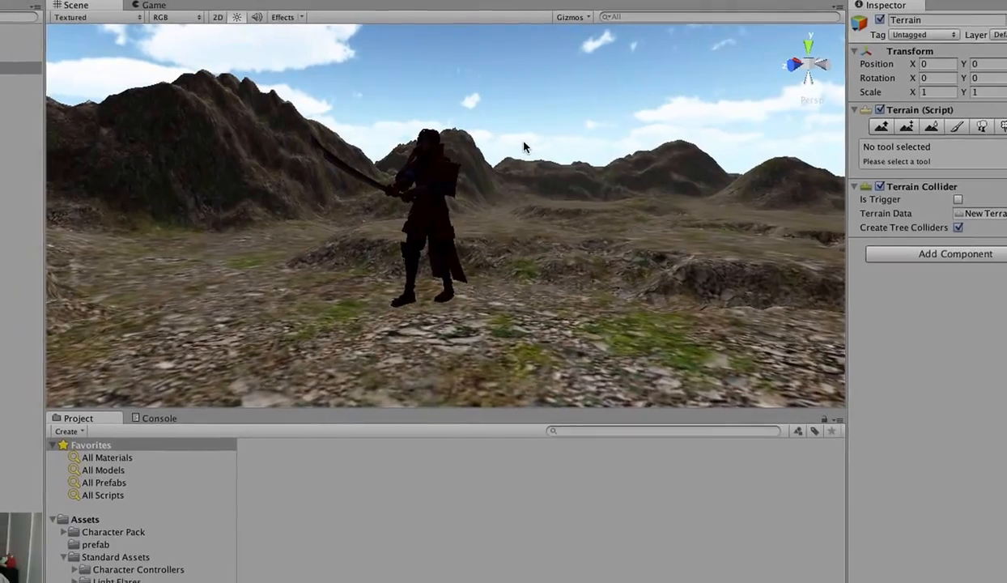
key(a)
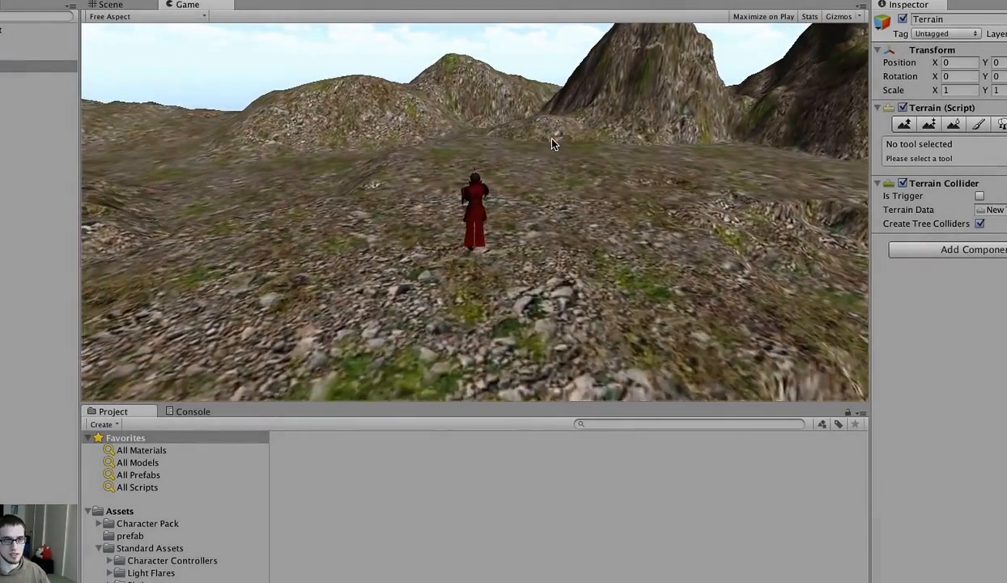
key(w)
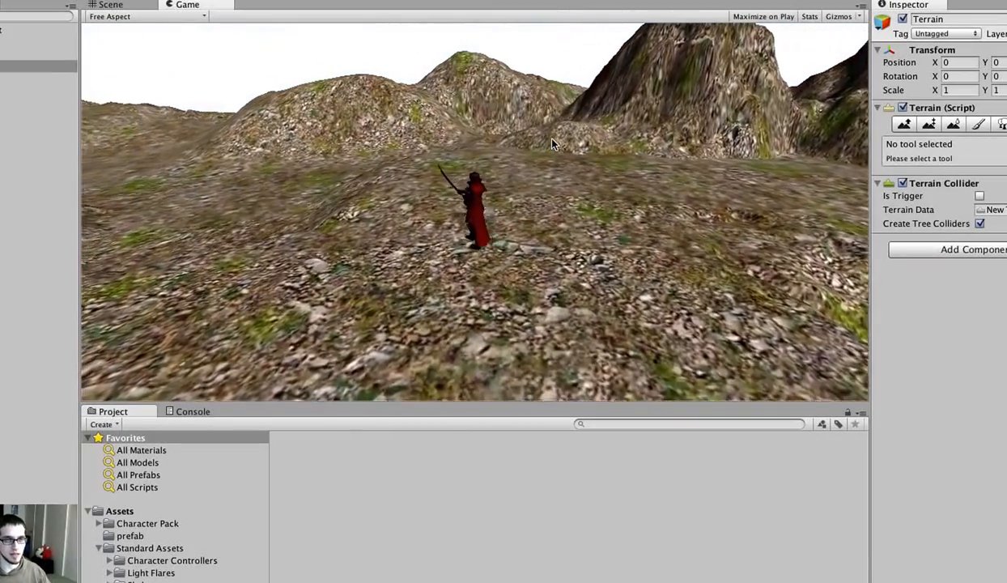
- Steer samuzai forward and in both turning directions across the terrain in the running game to examine the movement and following camera
key(d)
key(w)
key(a)
key(w)
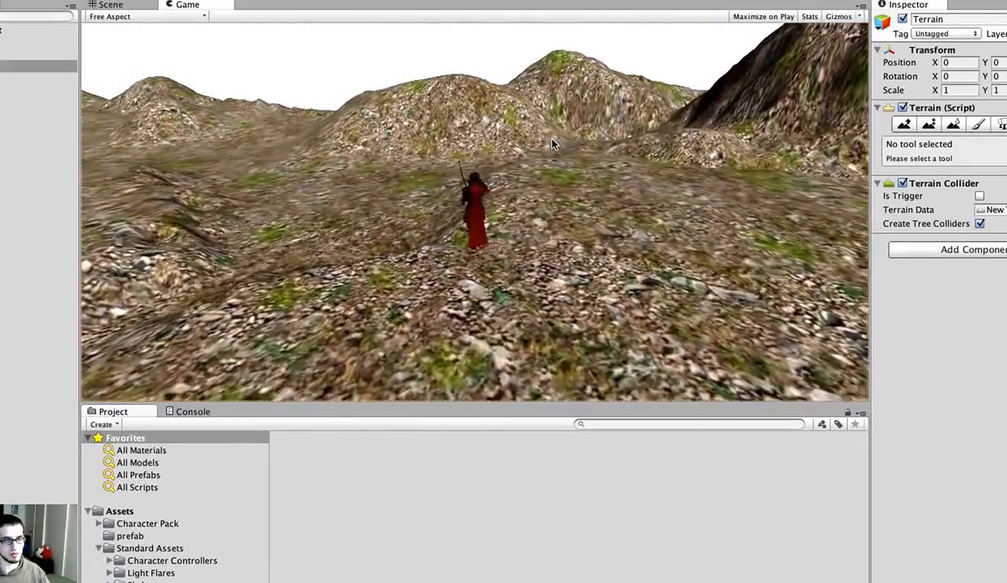
key(d)
key(w)
key(a)
key(w)
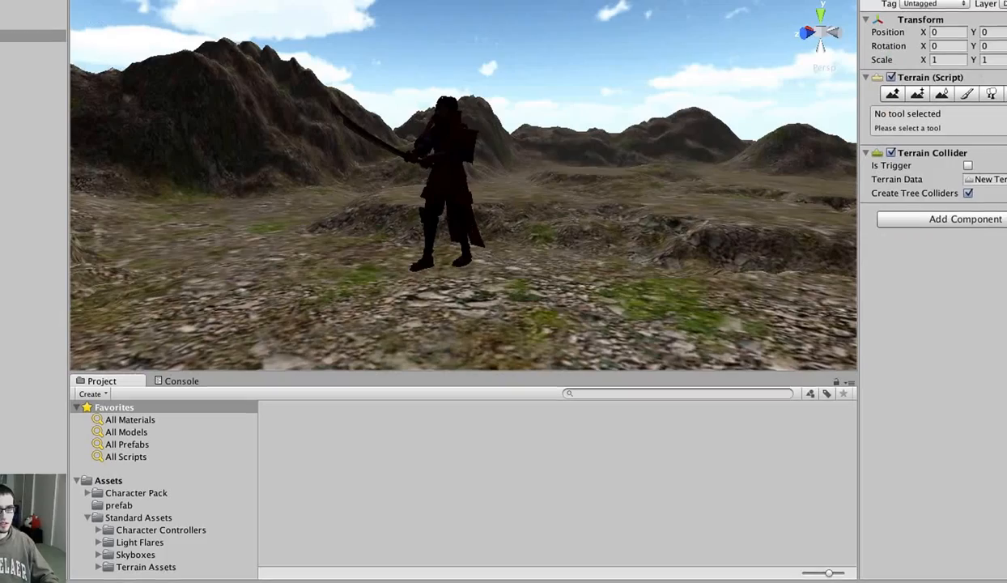
- Assign samuzai's own idle clip as the Third Person Controller's Idle Animation and the Walk clip as its Walk Animation
click(457, 170)
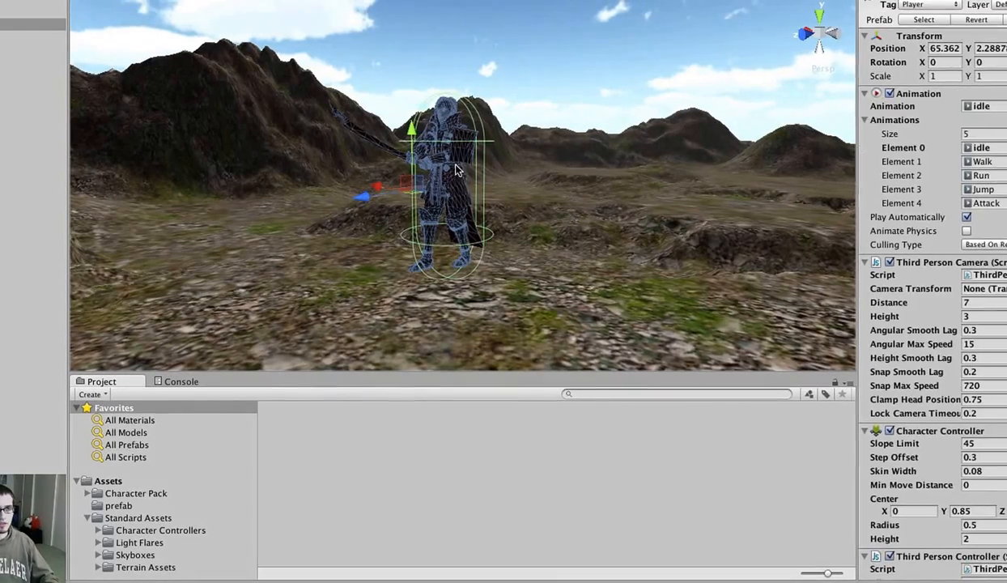
scroll(906, 259, down, 8)
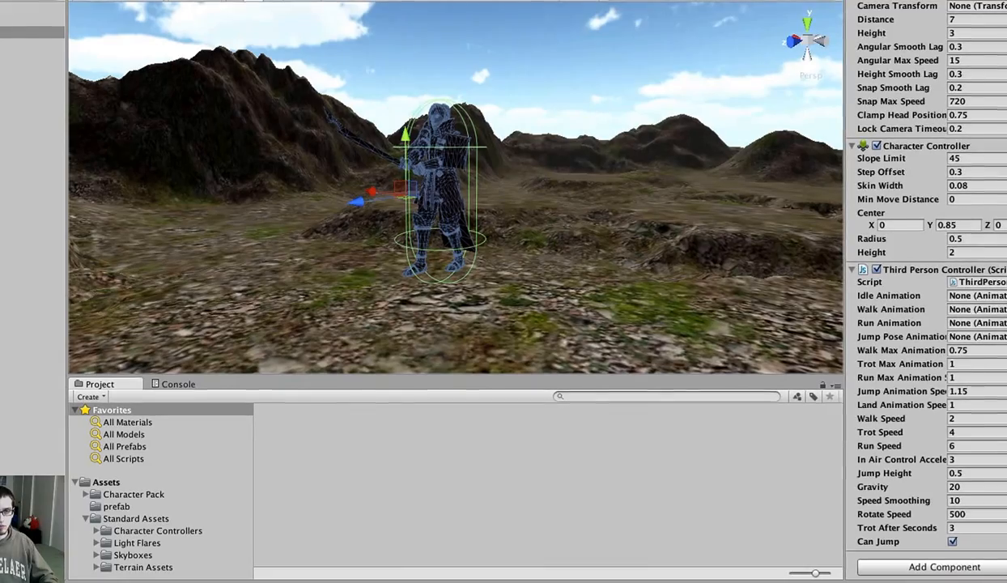
click(1005, 295)
click(369, 98)
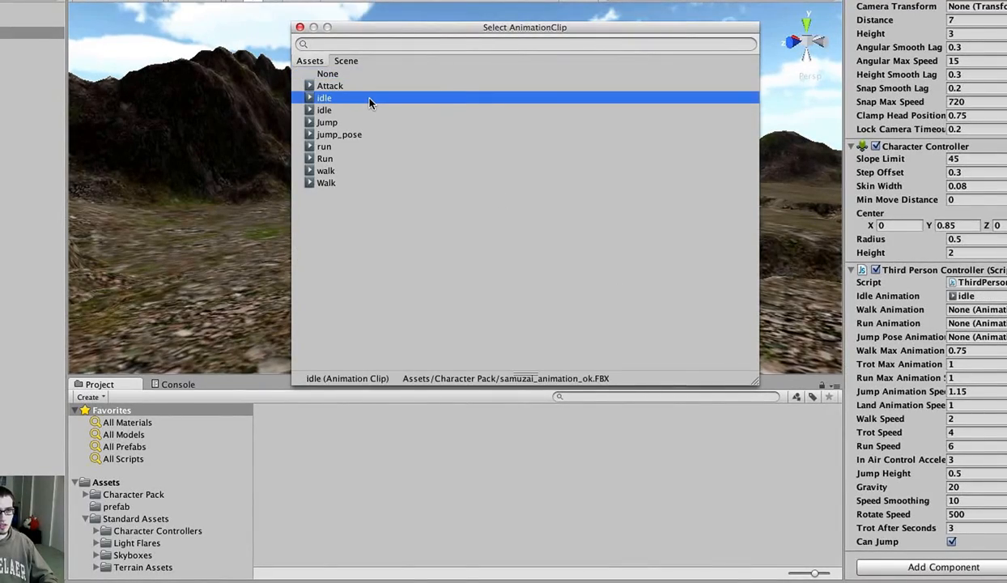
double_click(370, 99)
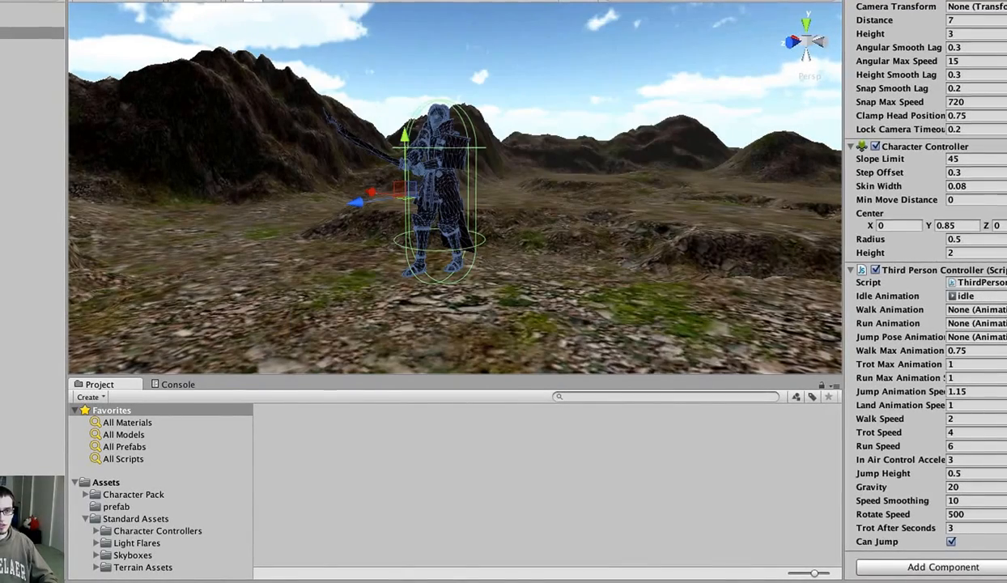
click(1004, 309)
click(338, 171)
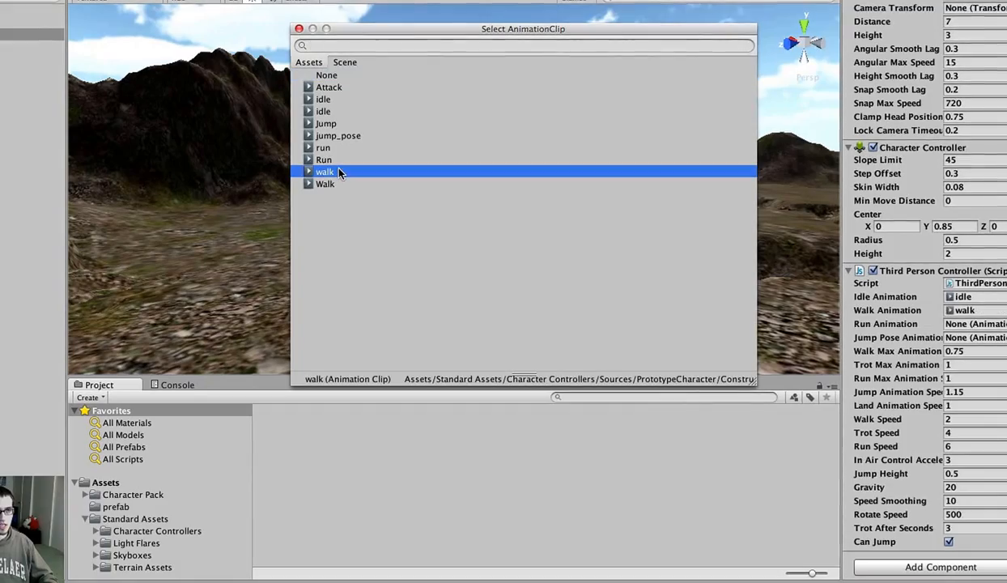
click(330, 184)
double_click(331, 184)
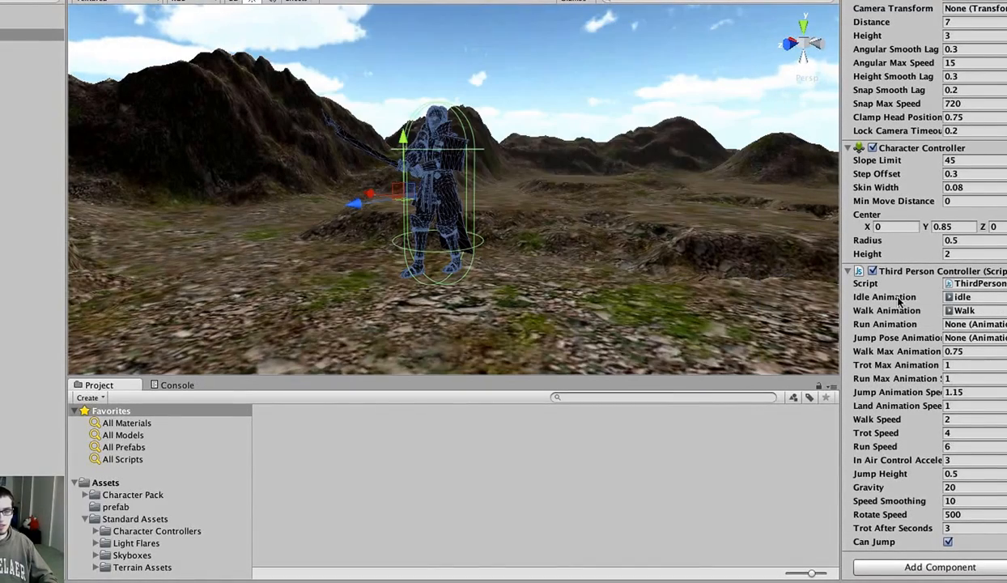
- Assign the Run clip as the Third Person Controller's Run Animation and the Jump clip as its Jump Pose Animation
click(997, 338)
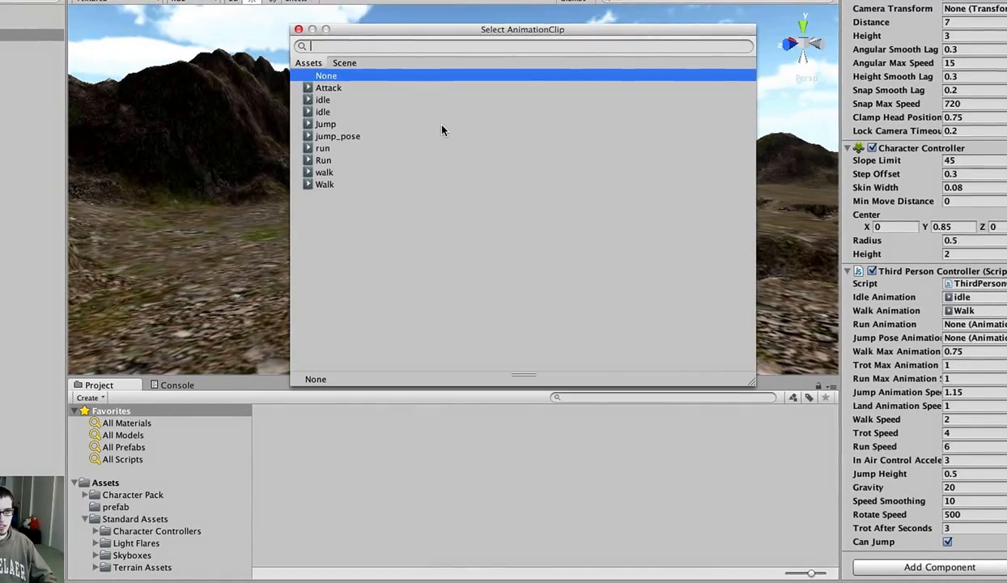
click(328, 162)
double_click(318, 161)
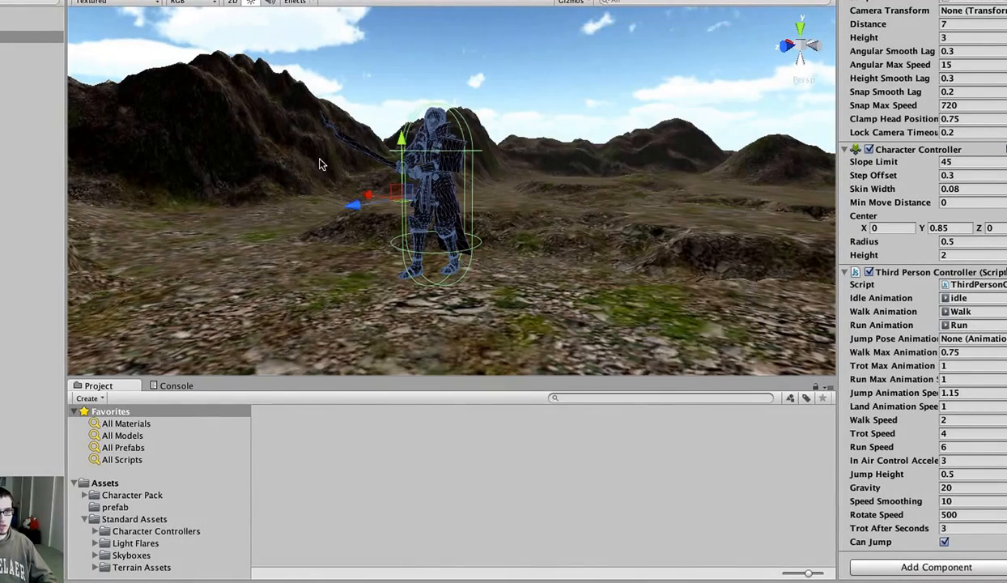
click(1004, 339)
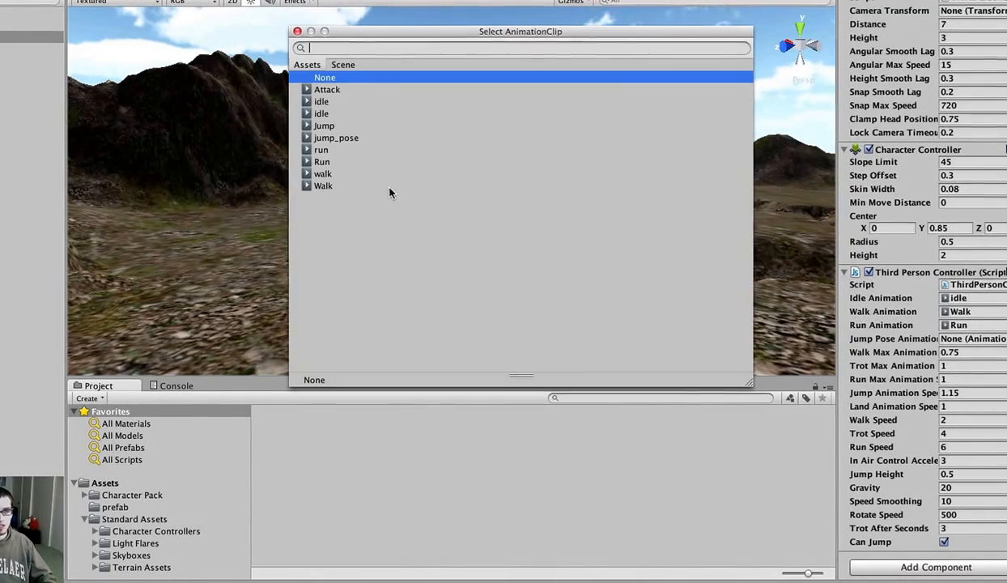
click(336, 130)
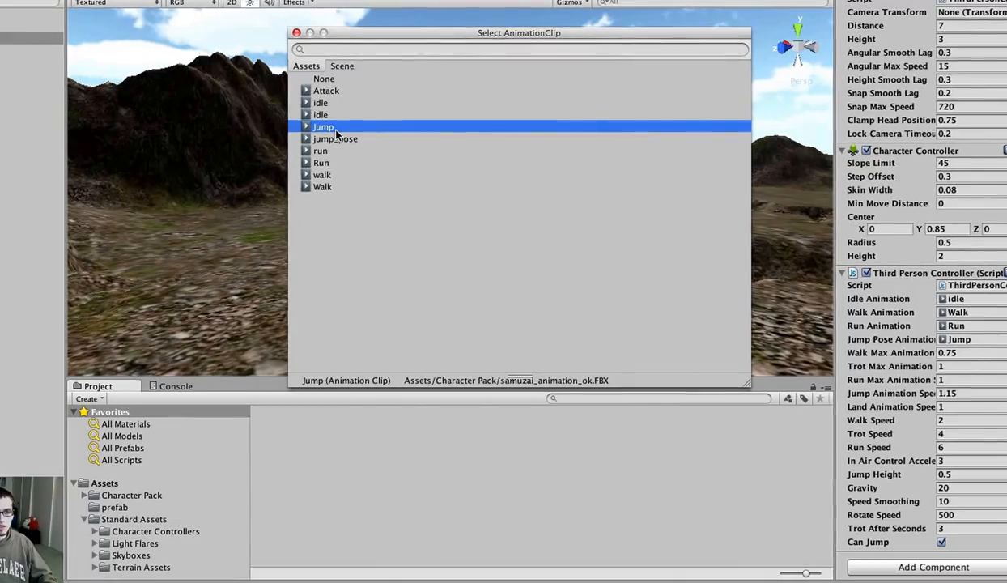
double_click(336, 129)
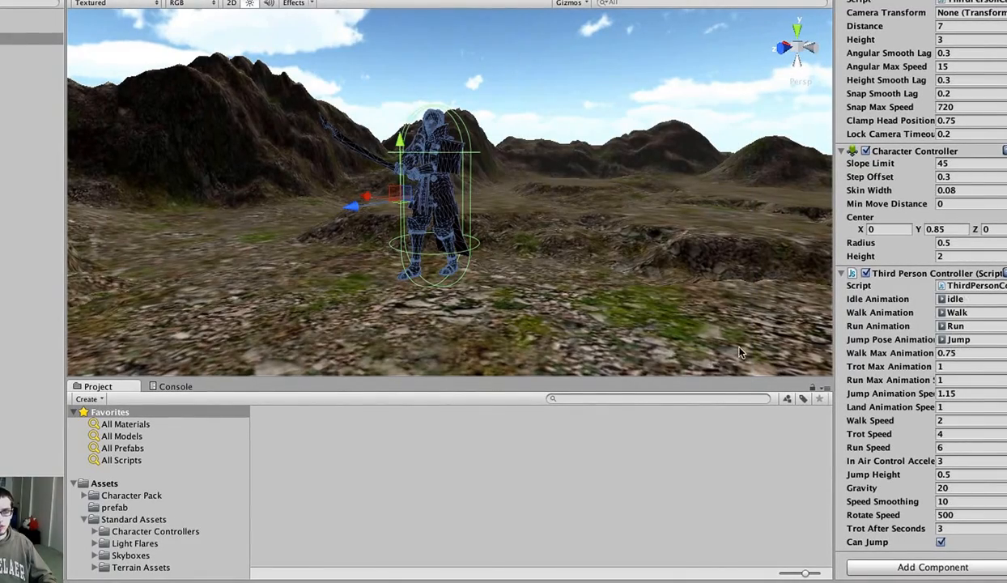
- Look through the prefab and Character Pack folders and expand the samuzai model to view its animation clips
click(126, 497)
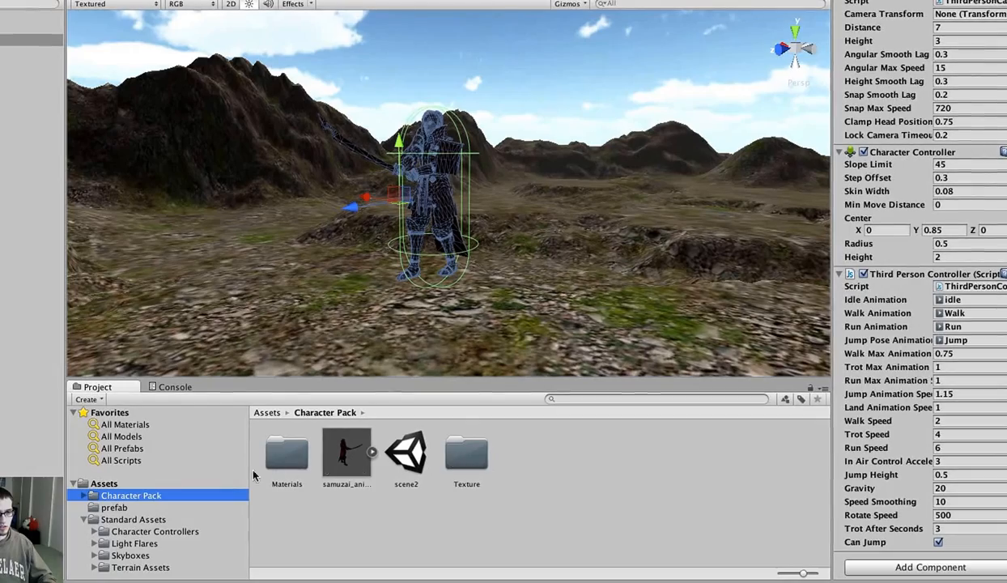
click(146, 508)
click(312, 452)
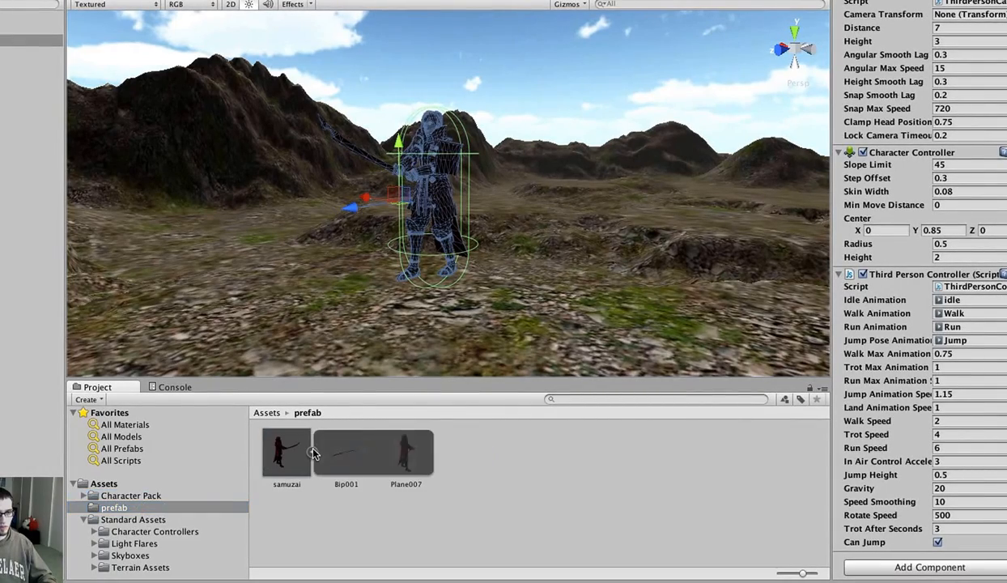
click(130, 496)
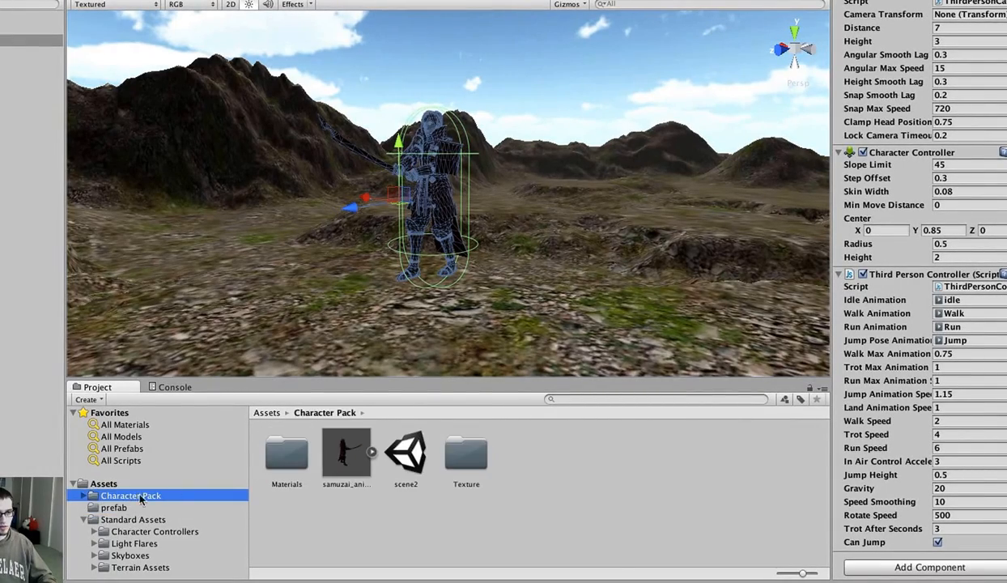
click(372, 452)
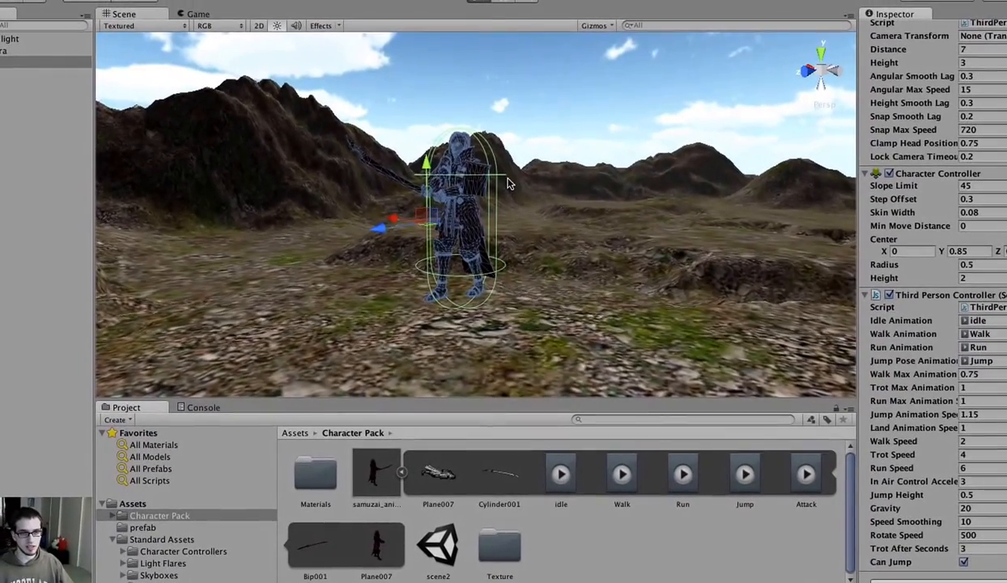
- Play-test samuzai walking, running and turning on the terrain to check the assigned animations
key(super+p)
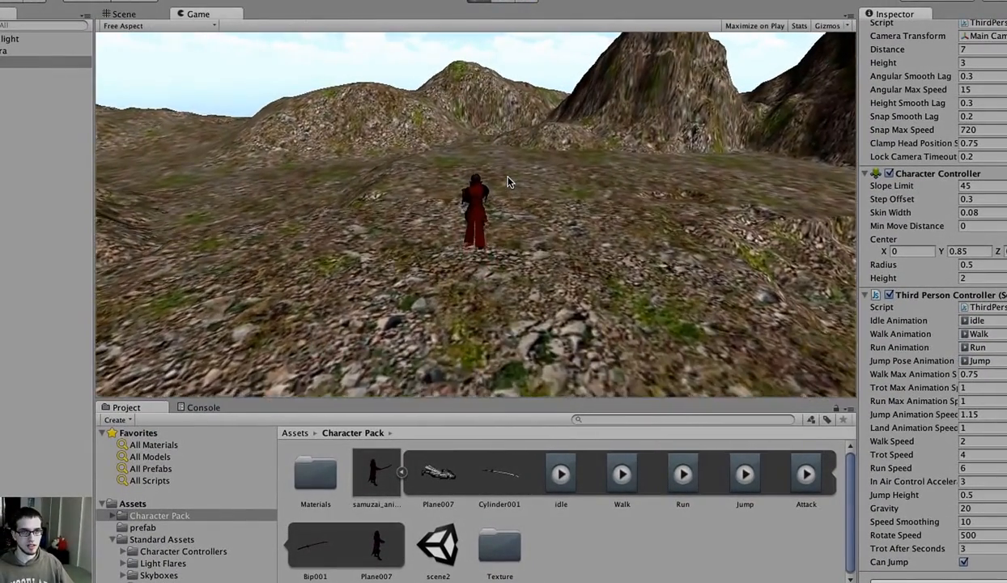
key(w)
key(shift+w)
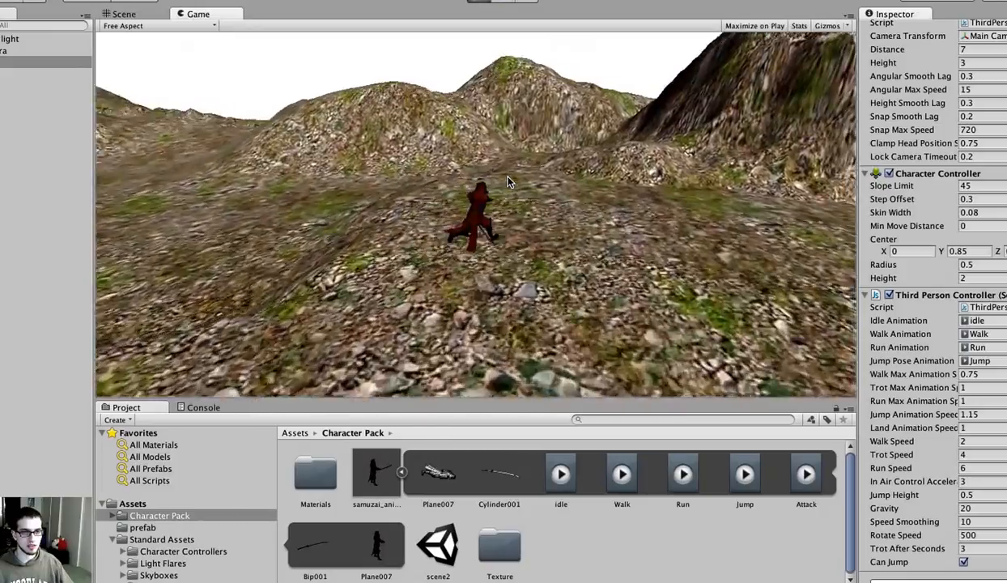
key(a)
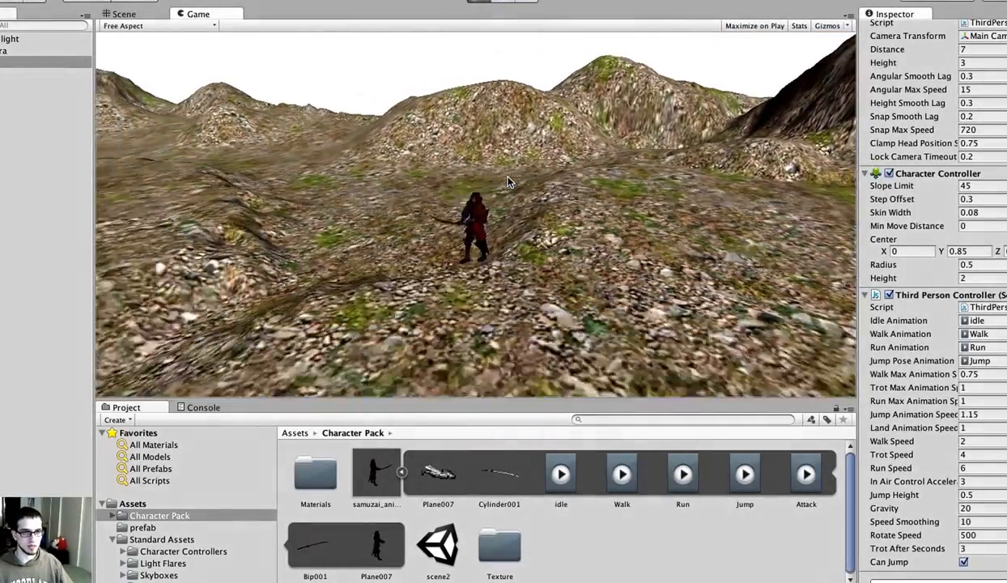
key(w)
key(d)
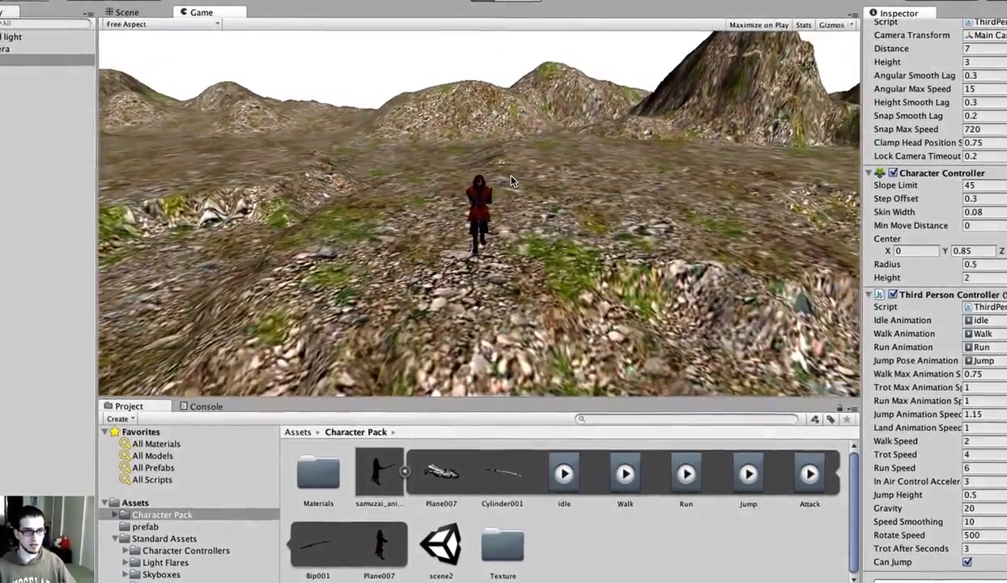
key(d)
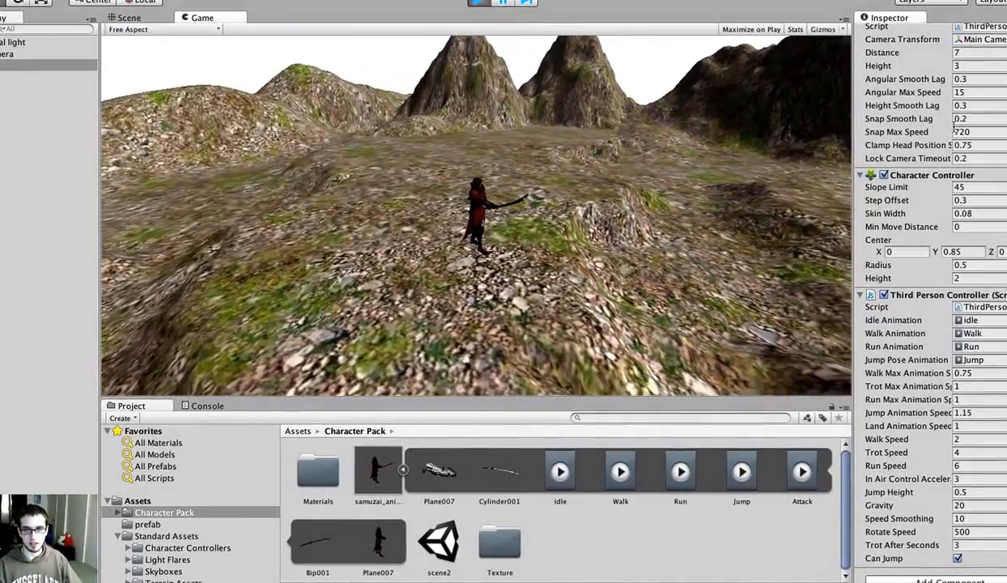
- Try an Angular Max Speed of 100 for the Third Person Camera while the game is running
scroll(971, 206, up, 3)
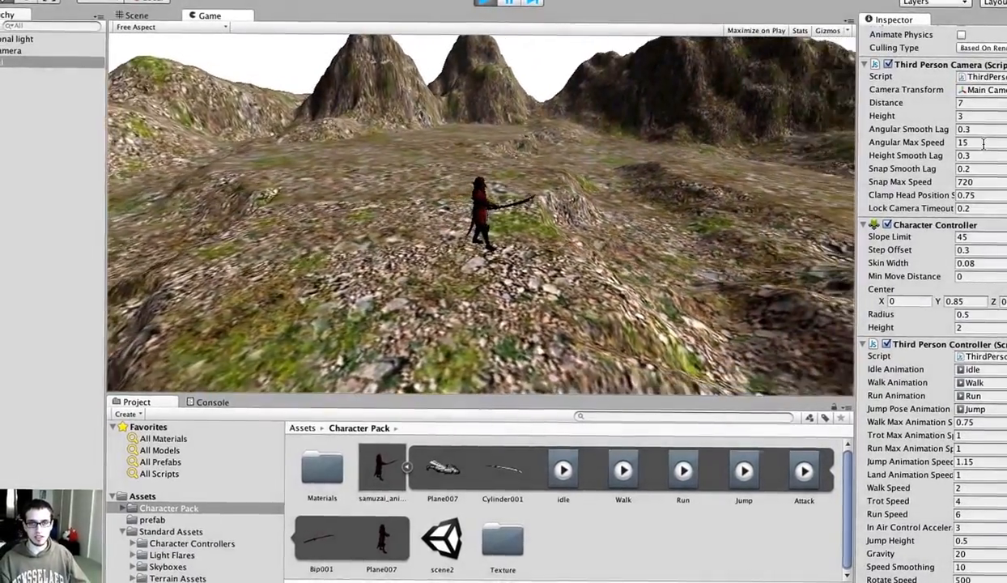
click(982, 141)
text(1)
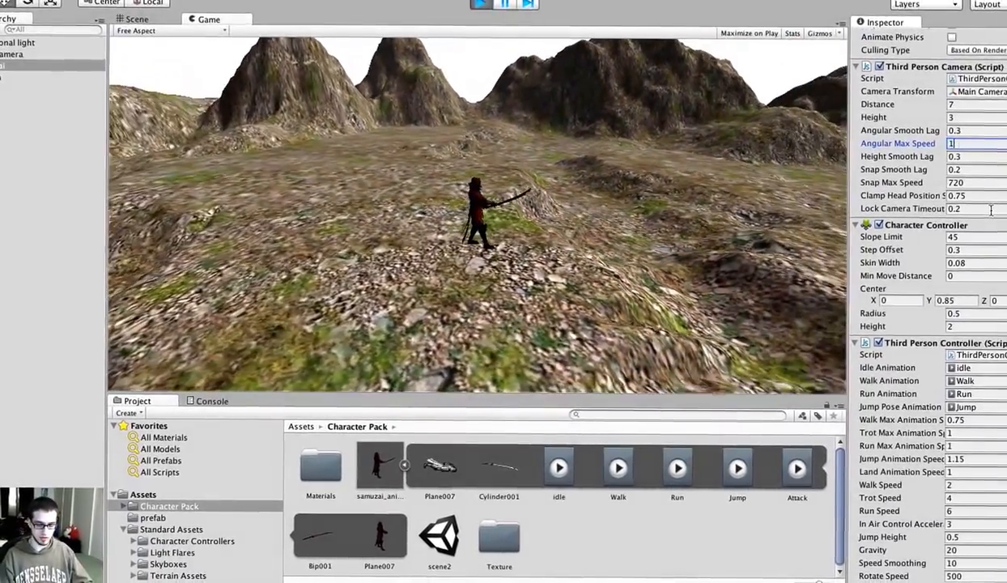
text(00)
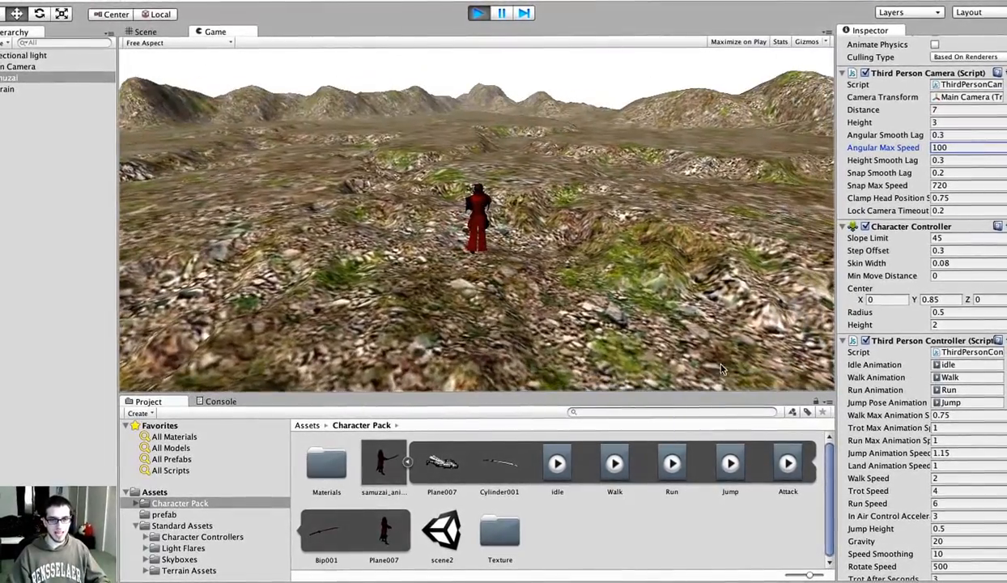
- Inspect the Attack animation clip, and end the play test with samuzai selected in the scene
click(772, 500)
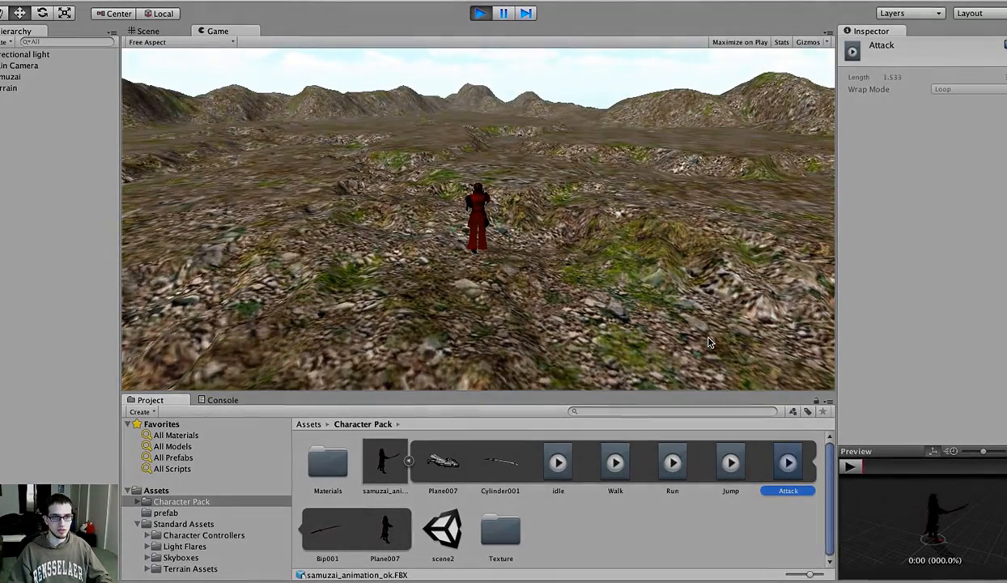
key(super+p)
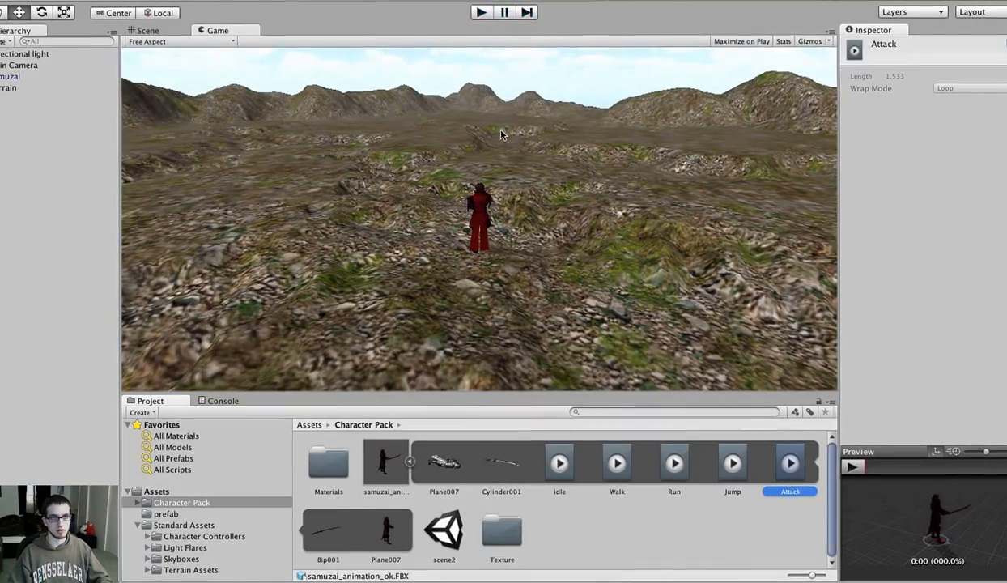
click(482, 215)
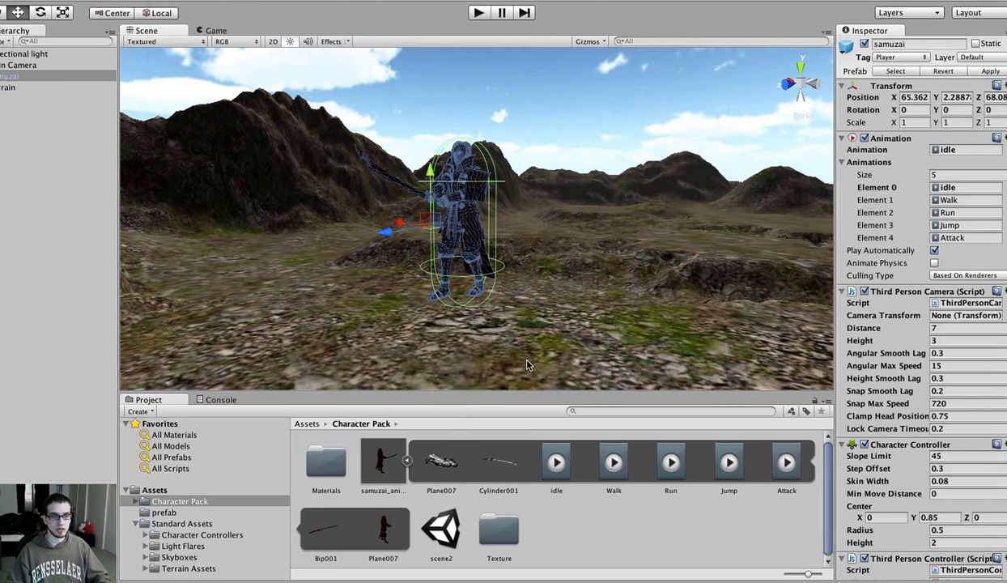
- Collapse the samuzai model's contents and the Standard Assets folder, and show the root Assets folder
click(409, 462)
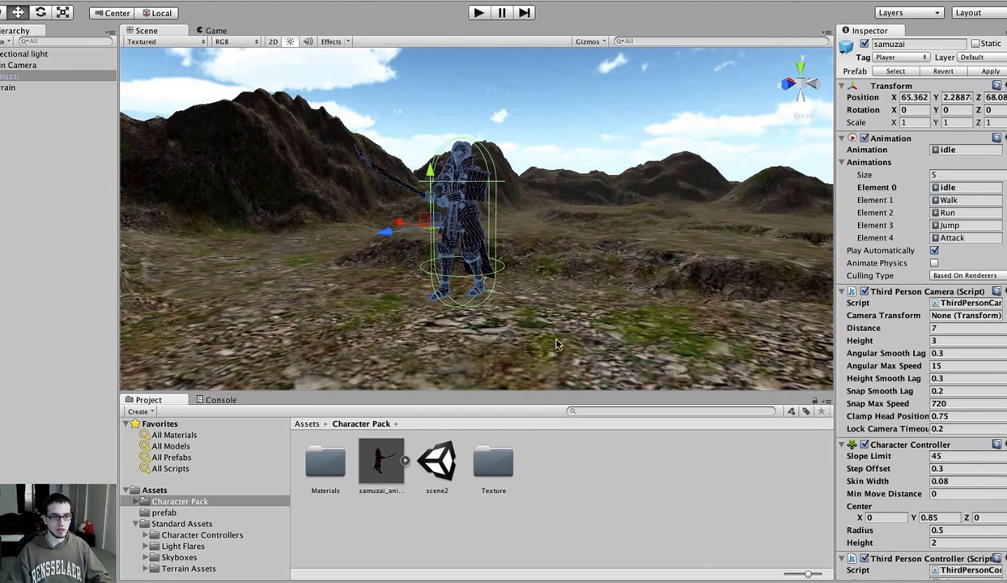
click(154, 502)
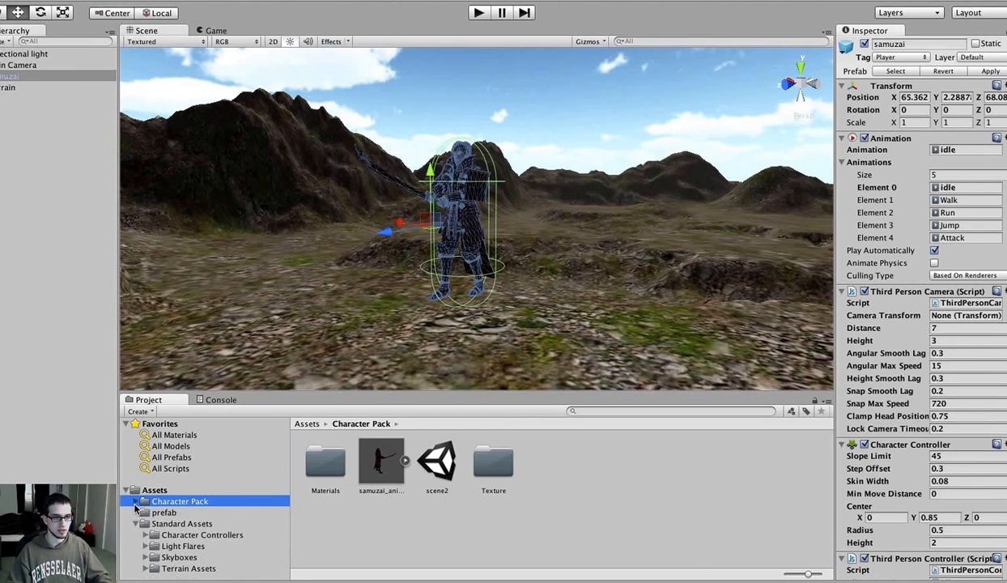
click(136, 523)
click(179, 491)
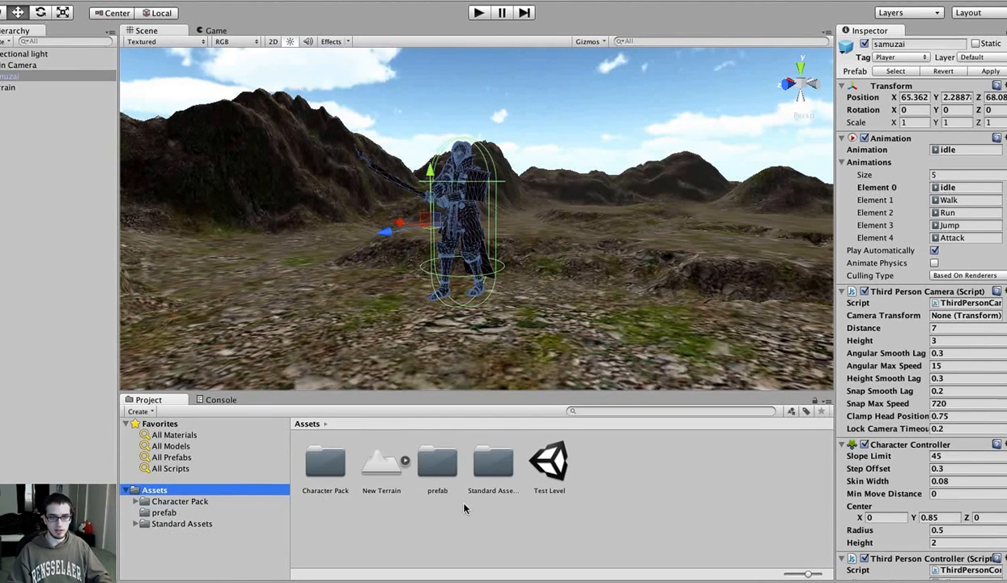
- Collapse samuzai's Animation, Third Person Camera, Character Controller and Third Person Controller components
click(842, 138)
click(842, 151)
click(842, 164)
click(842, 178)
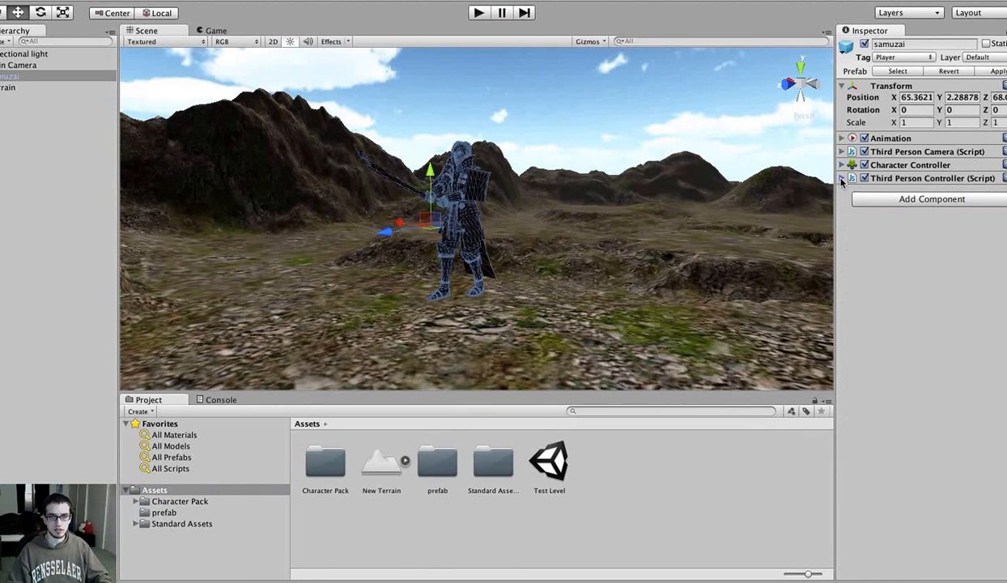
click(942, 201)
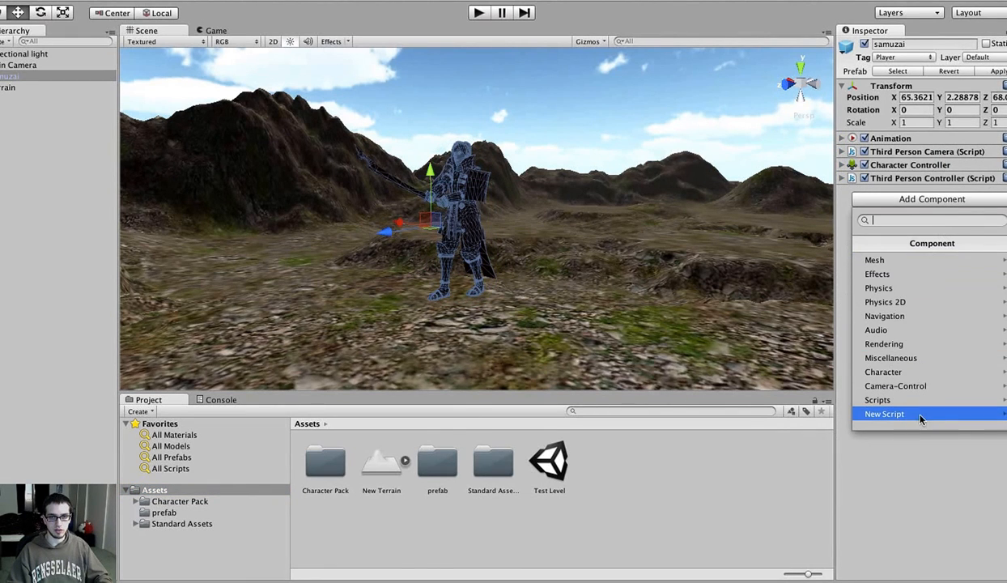
click(915, 475)
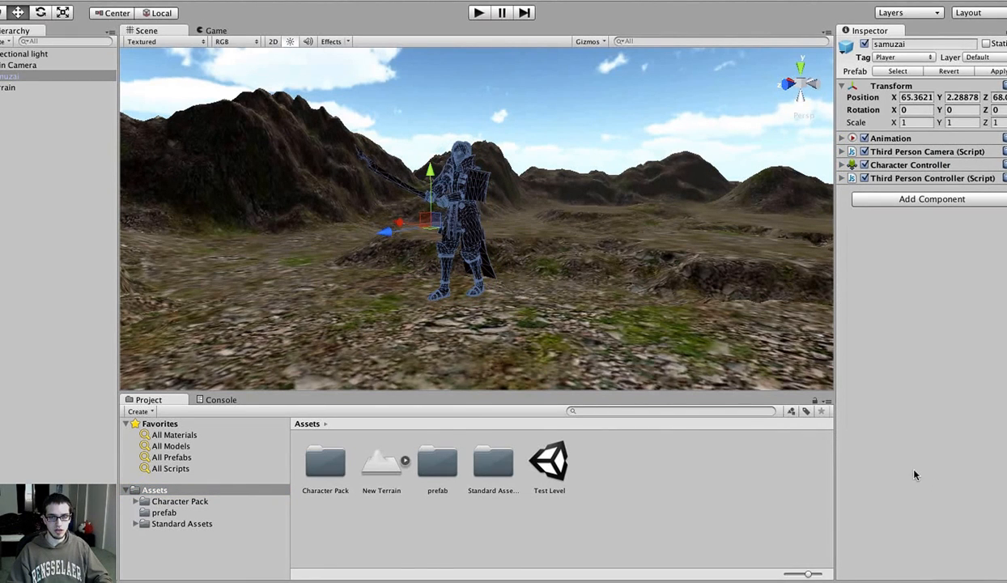
right_click(615, 469)
mouse_move(707, 476)
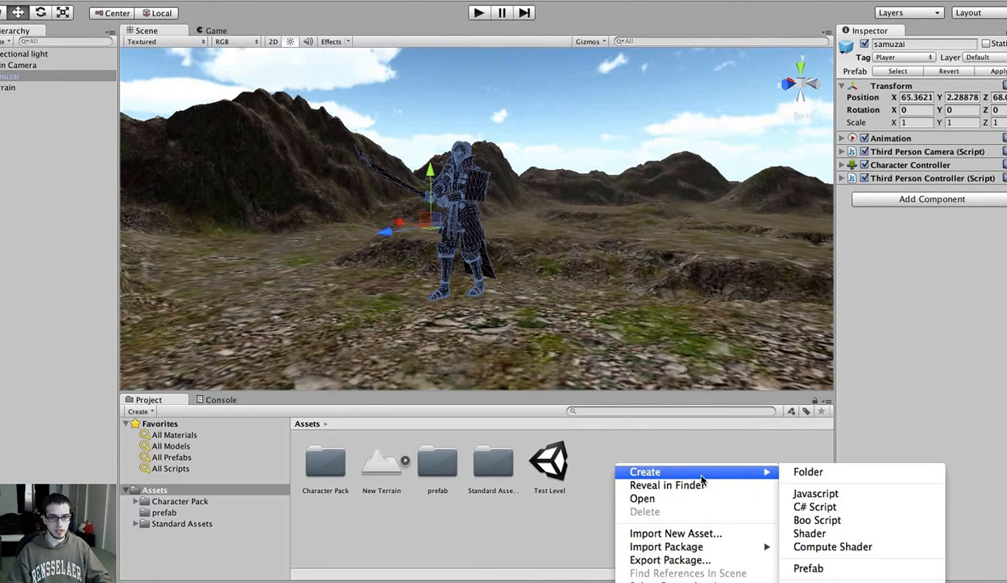
click(733, 452)
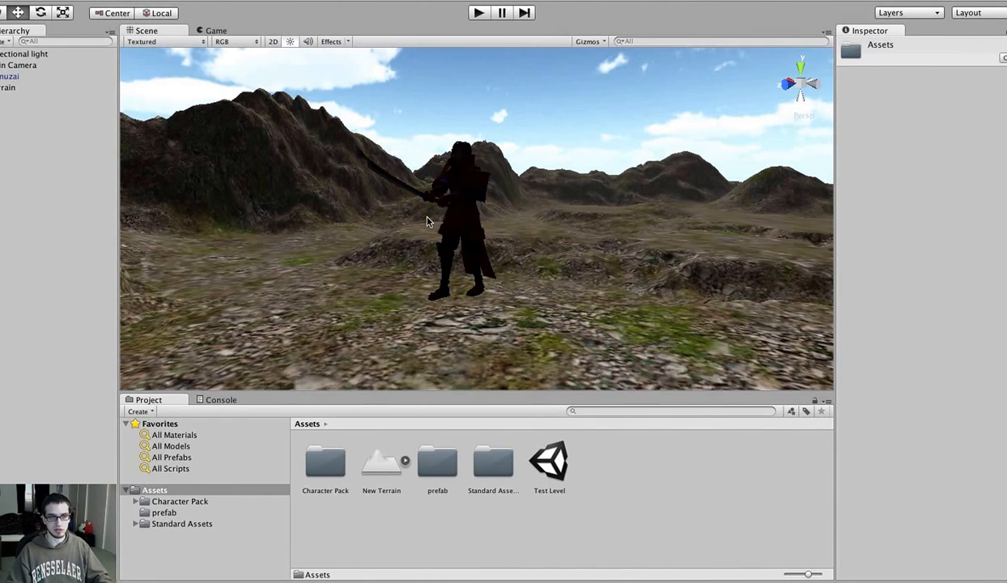
- Create a new JavaScript script named Attack and add it to samuzai as a component
click(430, 221)
click(917, 200)
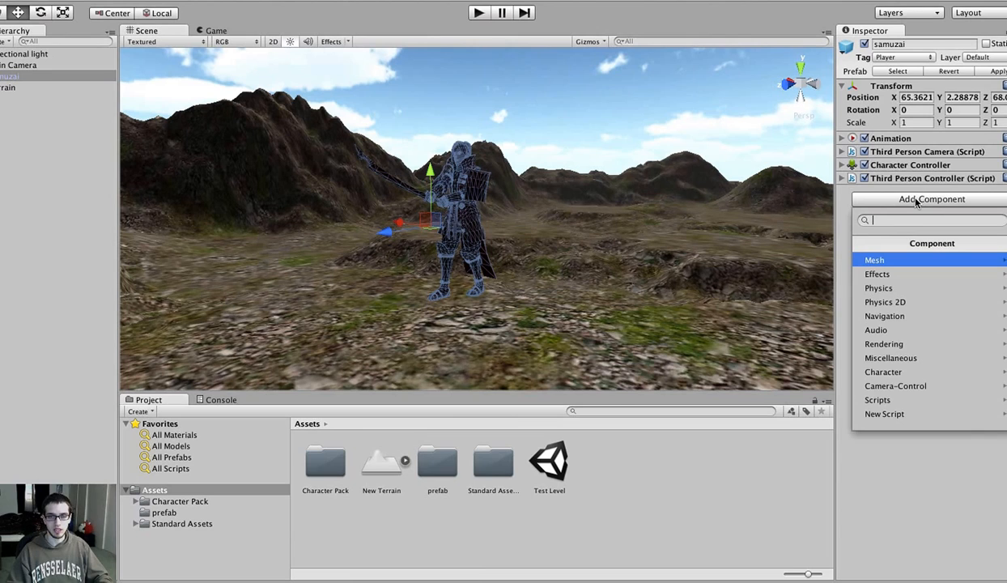
click(932, 409)
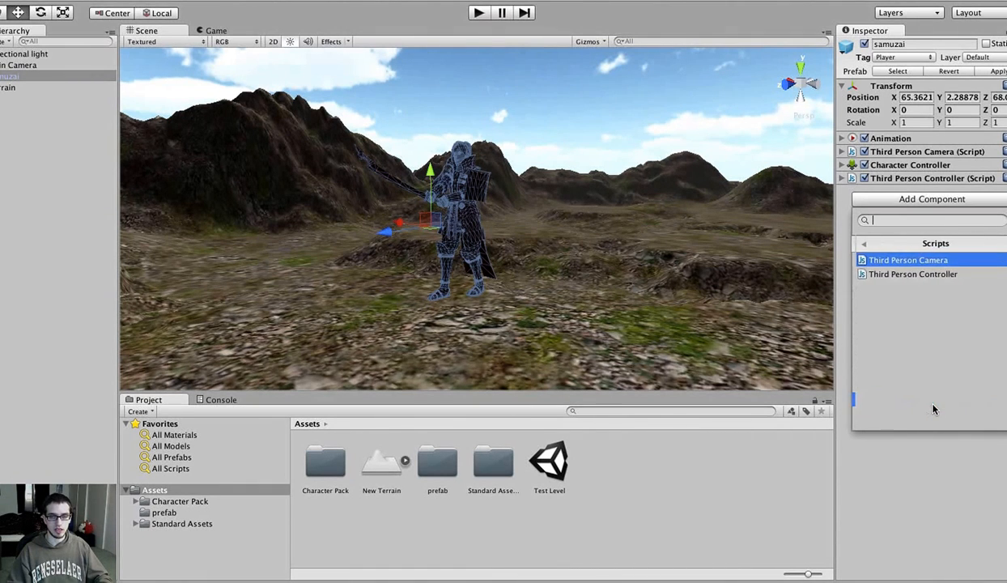
click(879, 242)
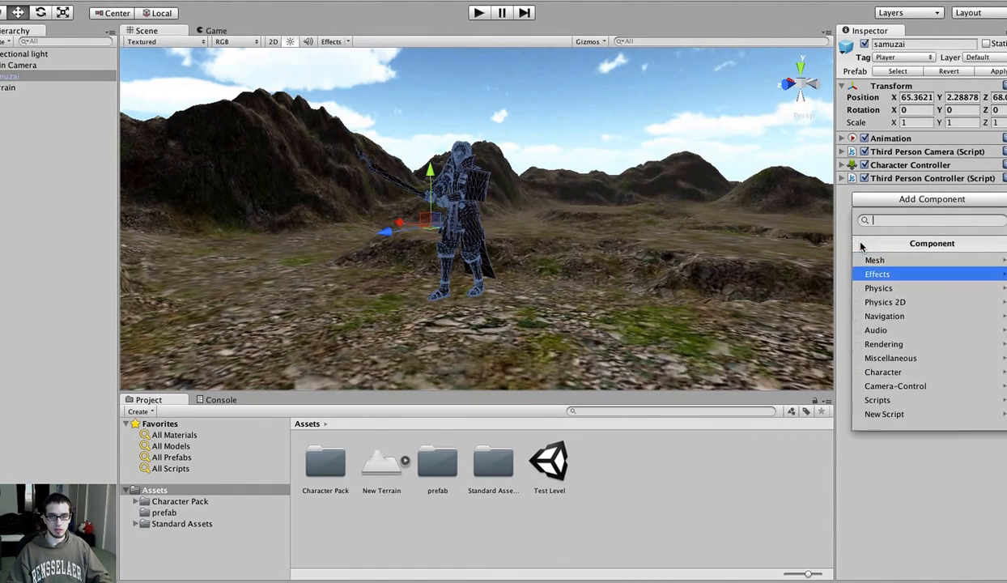
click(887, 413)
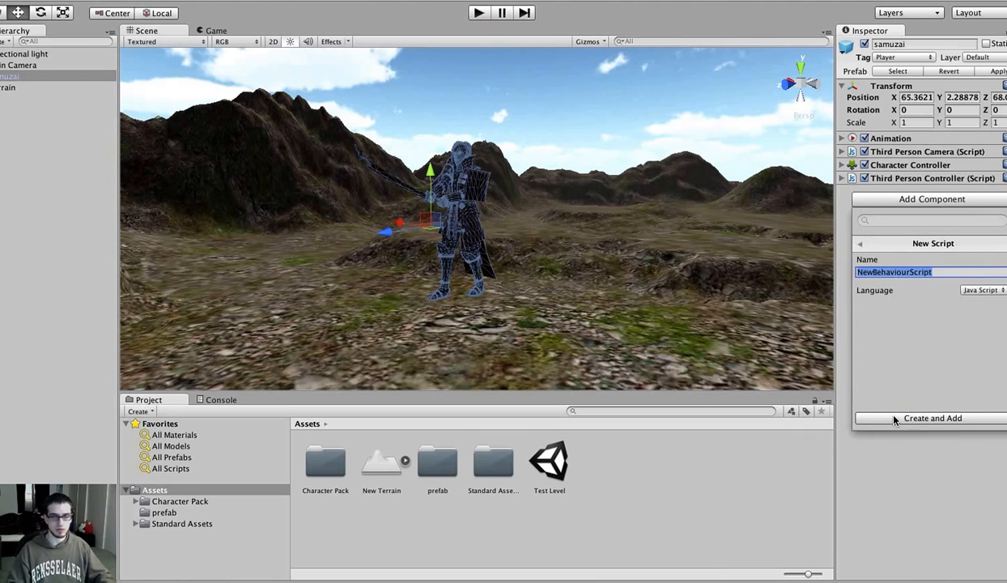
text(Attack)
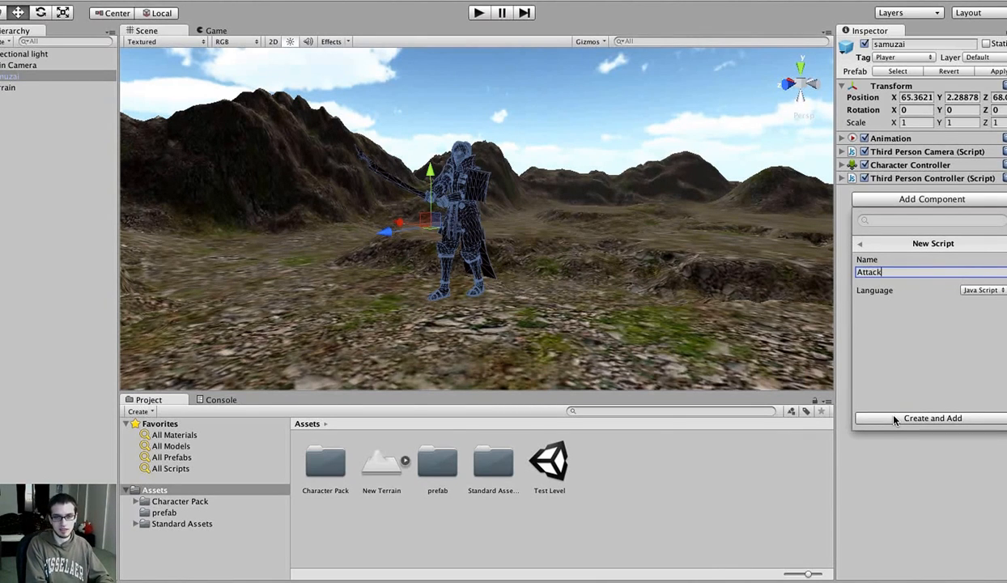
click(915, 418)
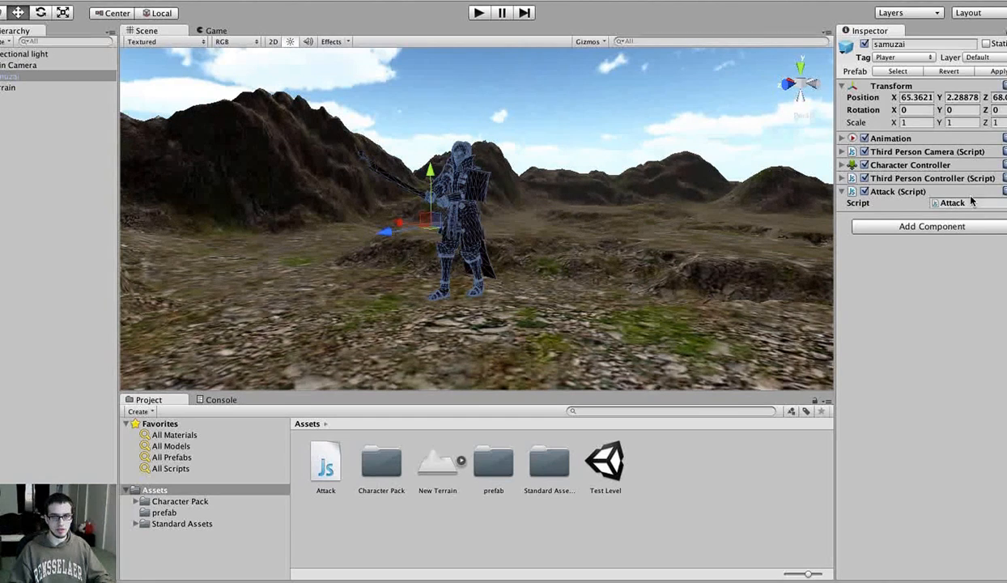
- Open samuzai's Attack script in the external code editor and set its syntax to Unity JavaScript
double_click(935, 204)
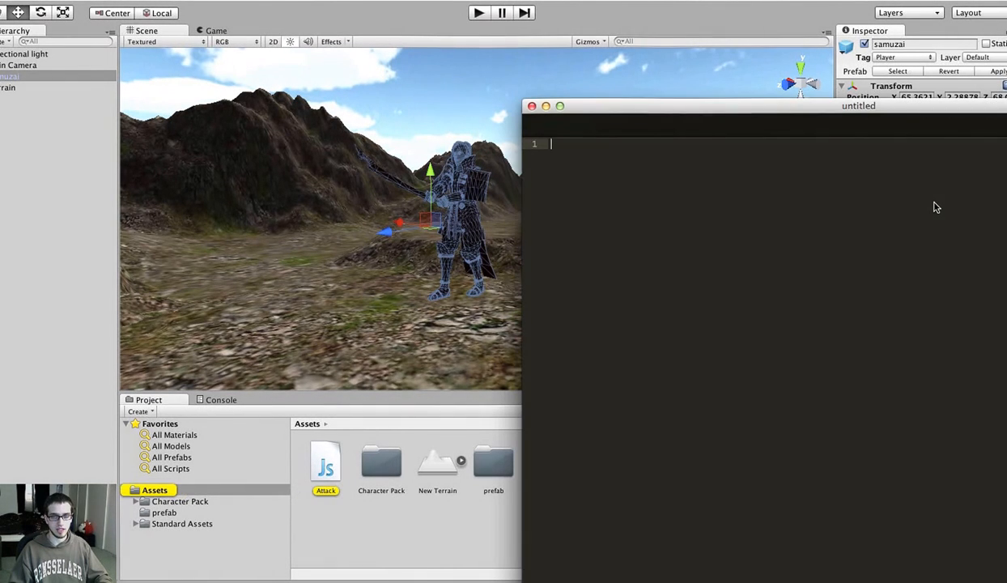
drag(873, 122, 711, 72)
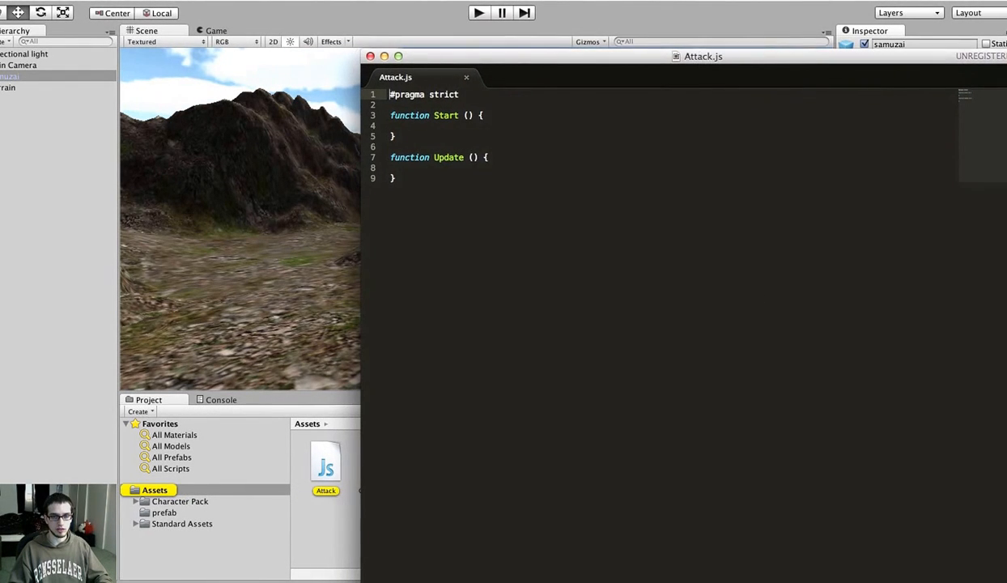
drag(1006, 582, 900, 543)
drag(666, 61, 666, 33)
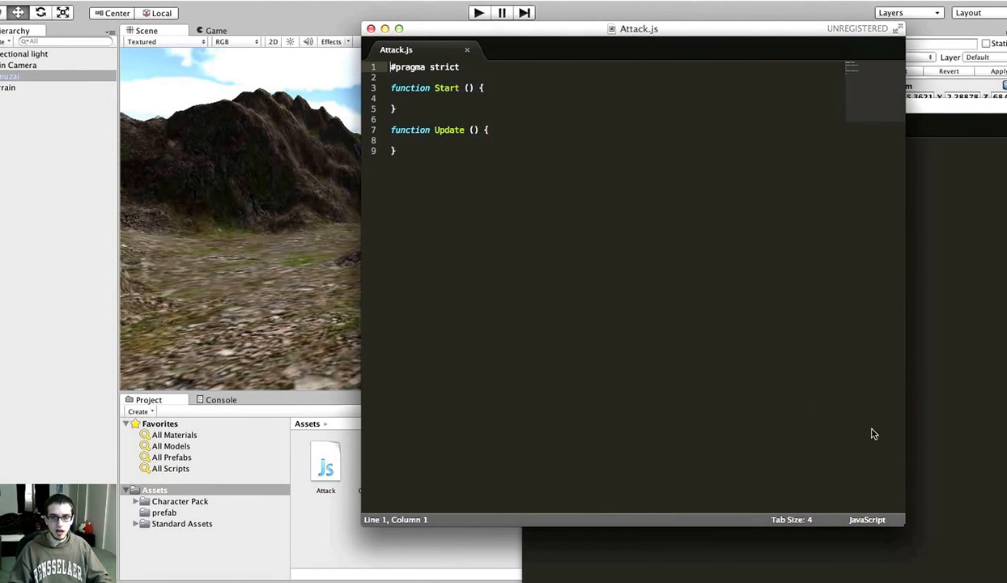
click(881, 521)
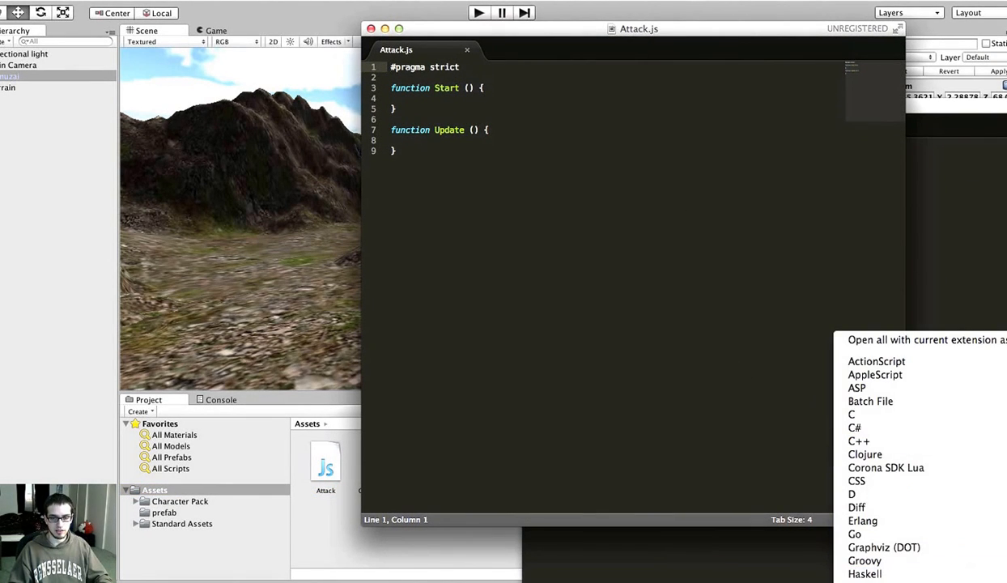
click(829, 526)
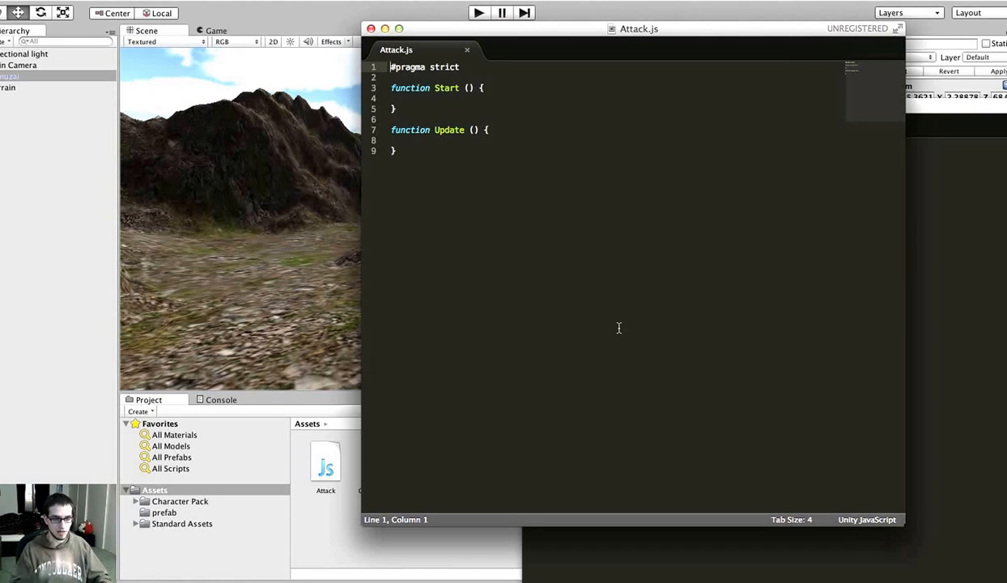
- Begin a new statement with the word animation on line 11, below the Update function
click(452, 150)
key(Return)
key(Return)
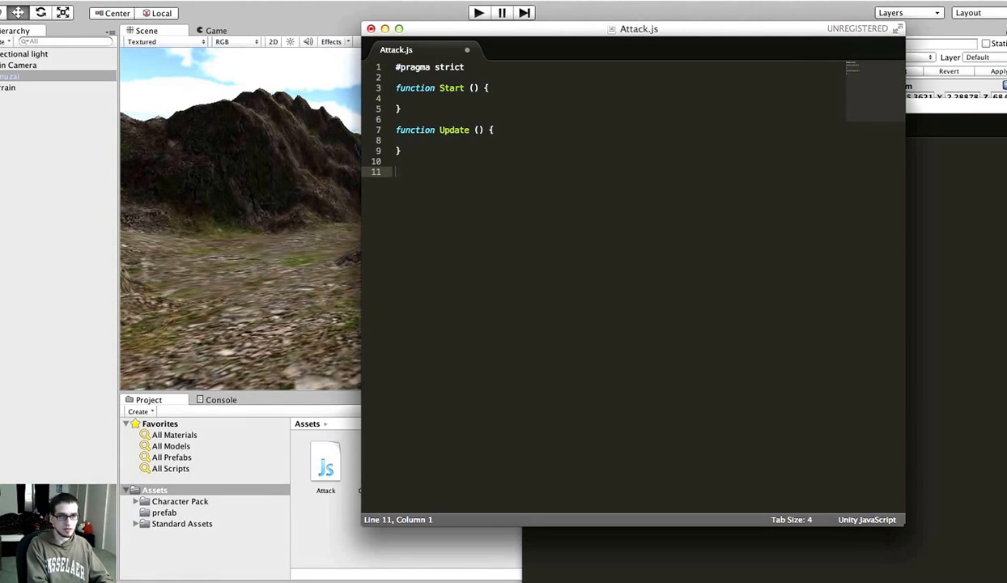
text(animation)
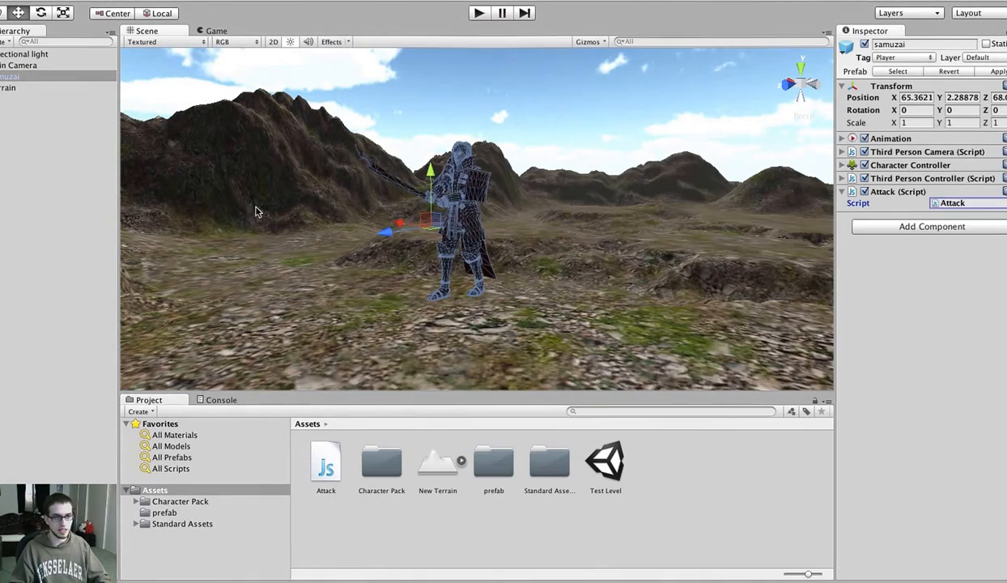
- Switch to Unity to check the clip names in samuzai's Animation component, and return to Attack.js in the code editor
click(259, 214)
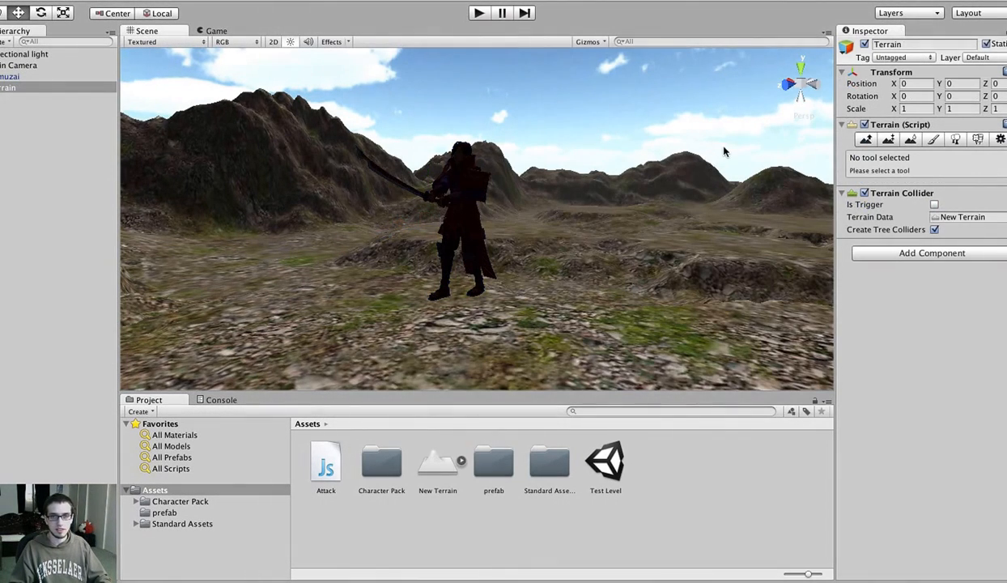
click(33, 76)
click(879, 138)
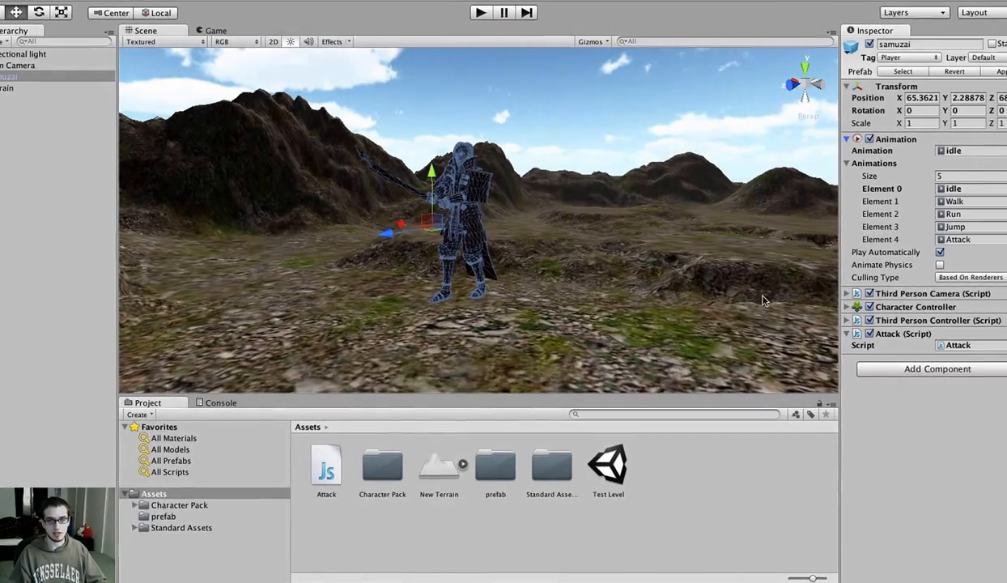
key(ctrl+Up)
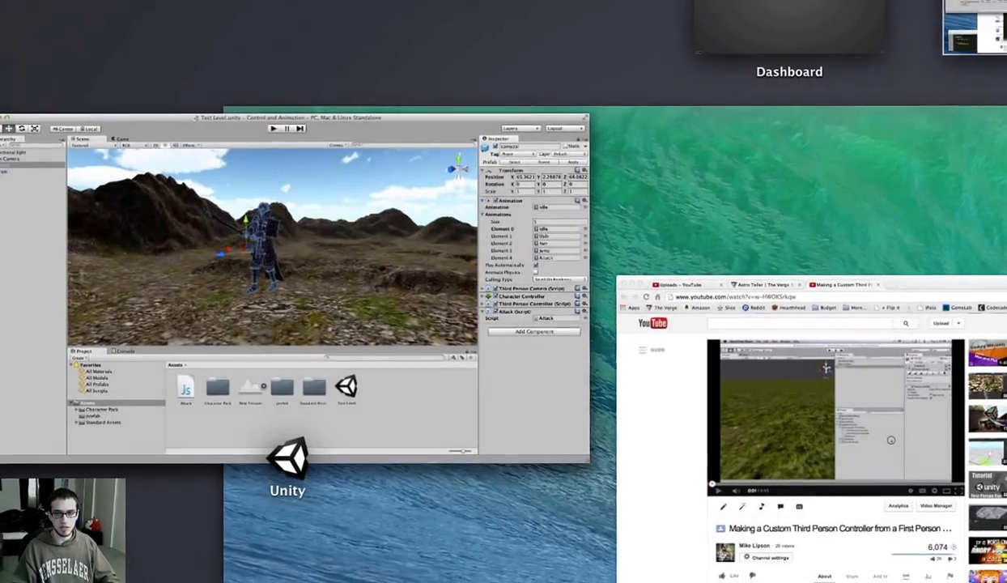
click(562, 164)
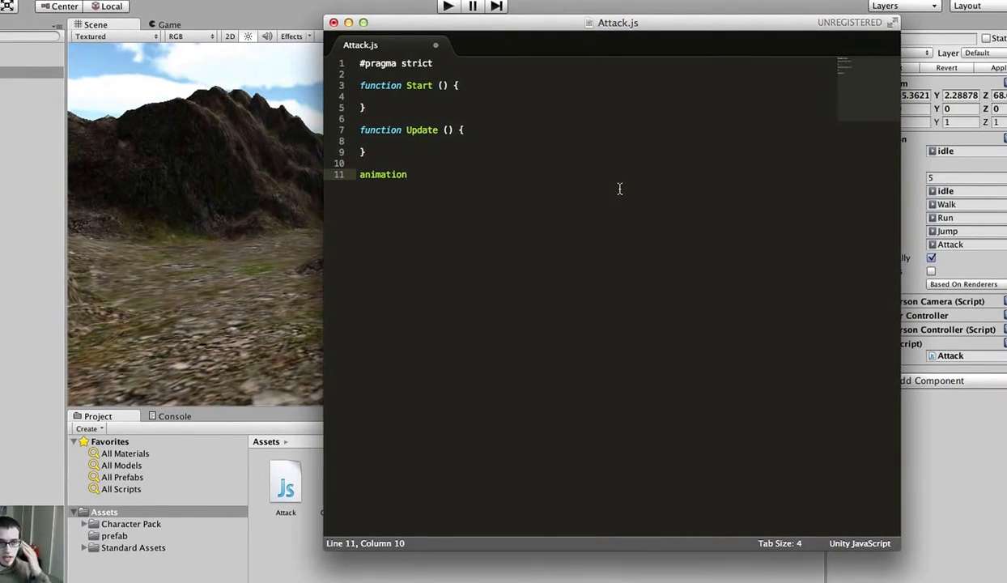
- Complete the statement on line 11 as animation.Play("Attack");
text(.Play())
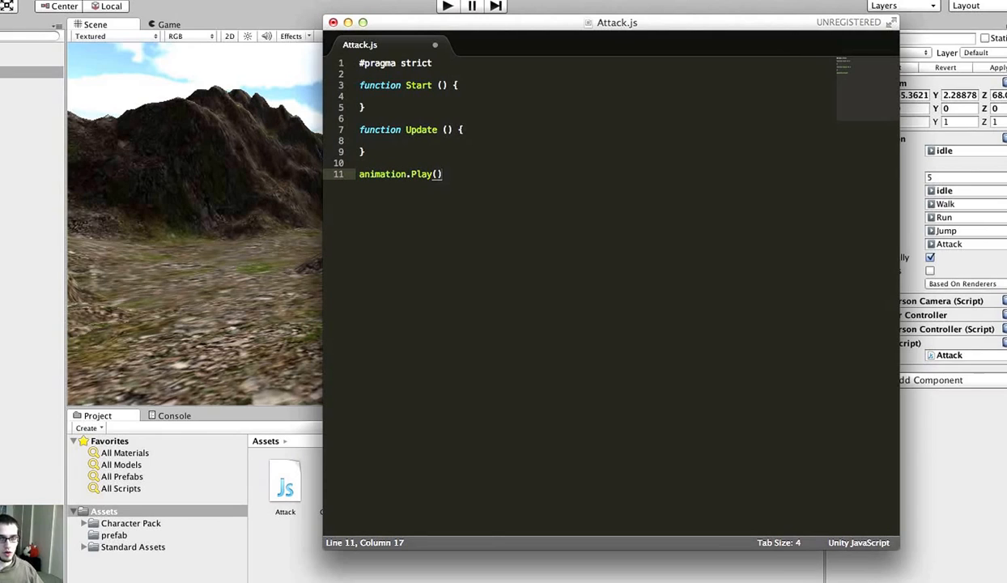
key(Left)
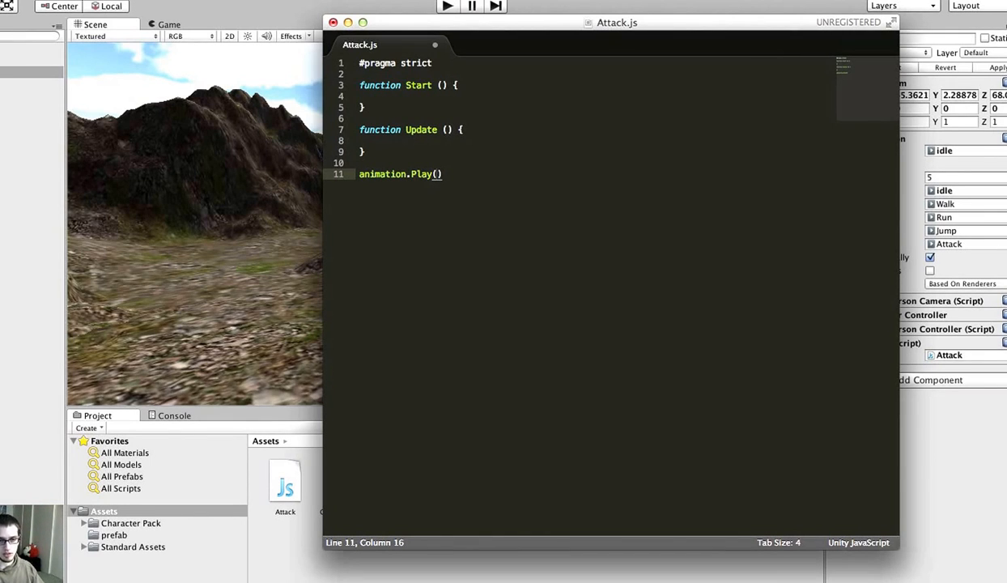
text("Attack)
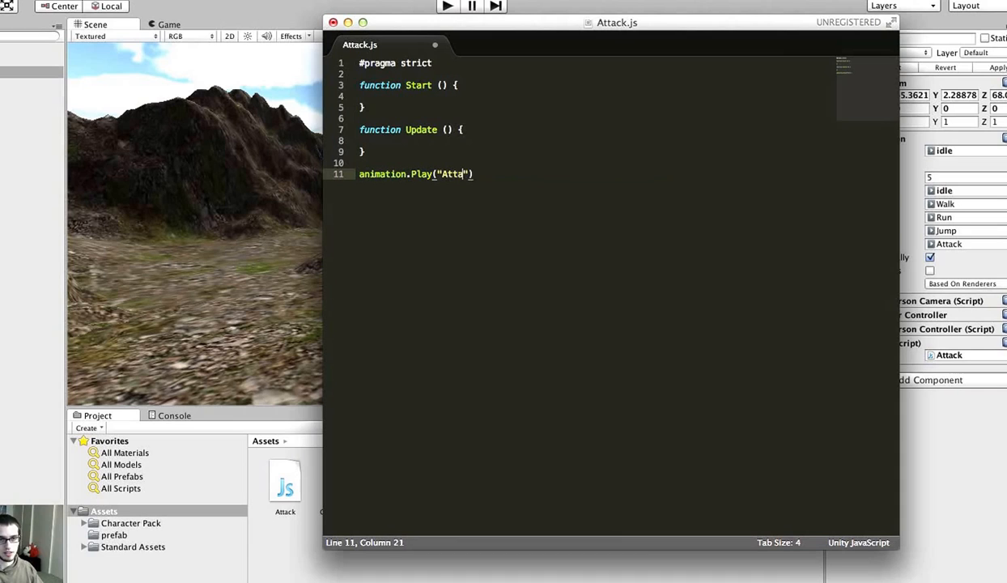
text(");)
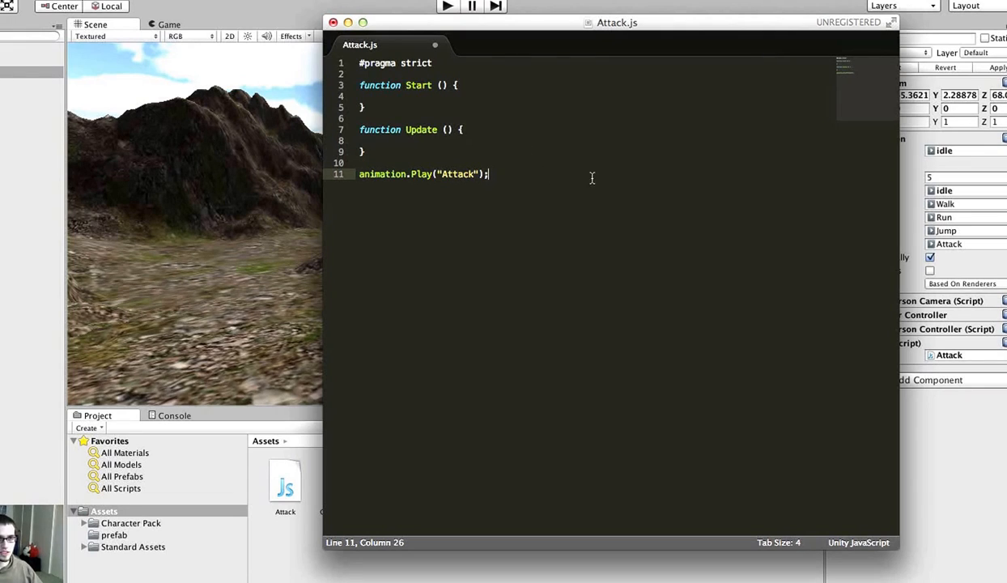
drag(383, 109, 370, 89)
drag(376, 162, 363, 130)
click(375, 144)
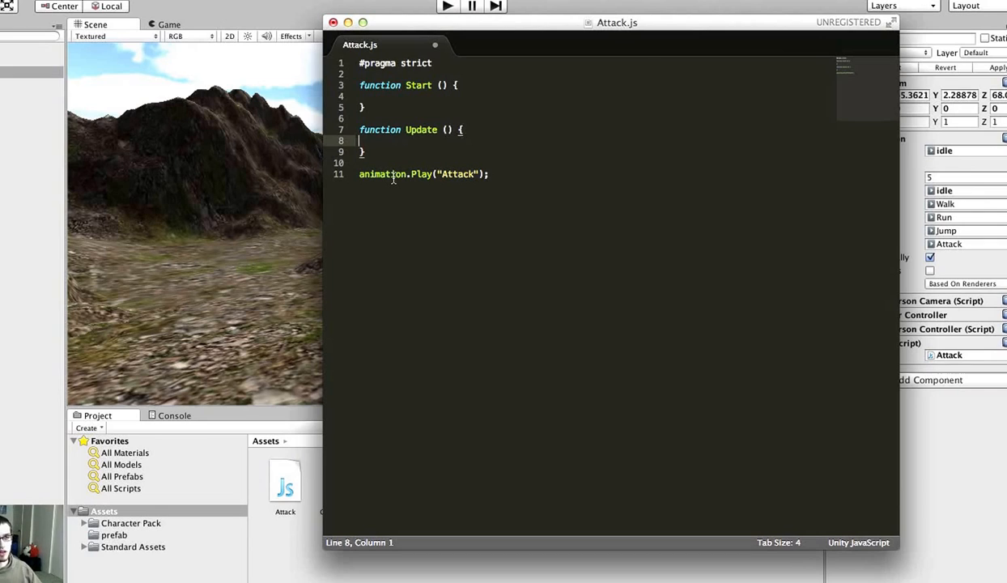
click(409, 95)
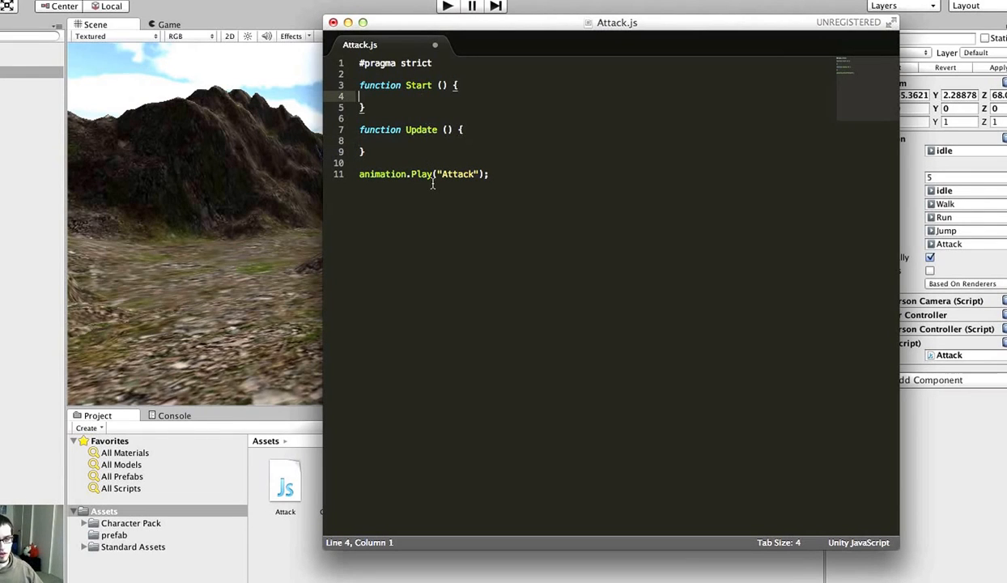
click(438, 130)
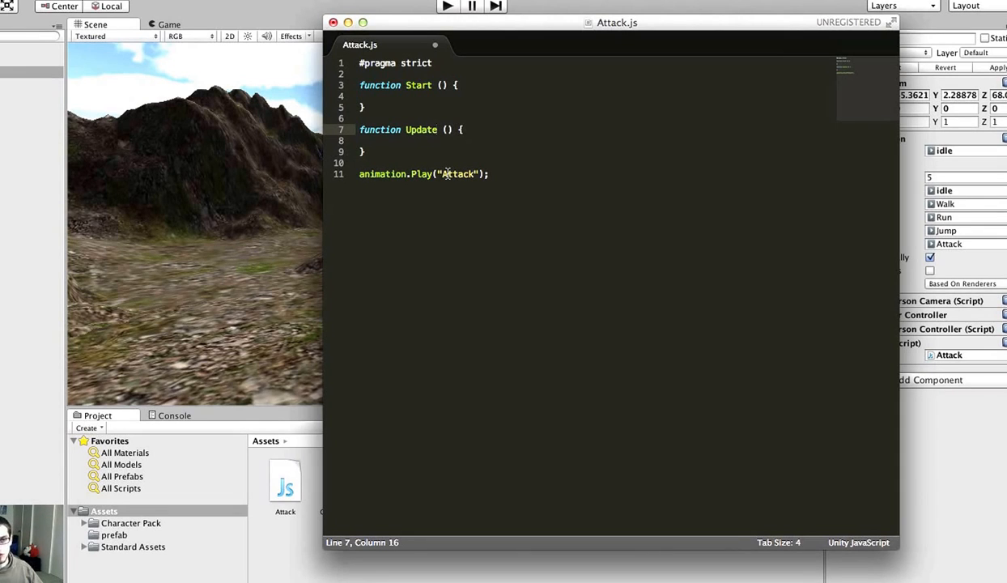
drag(458, 174, 489, 174)
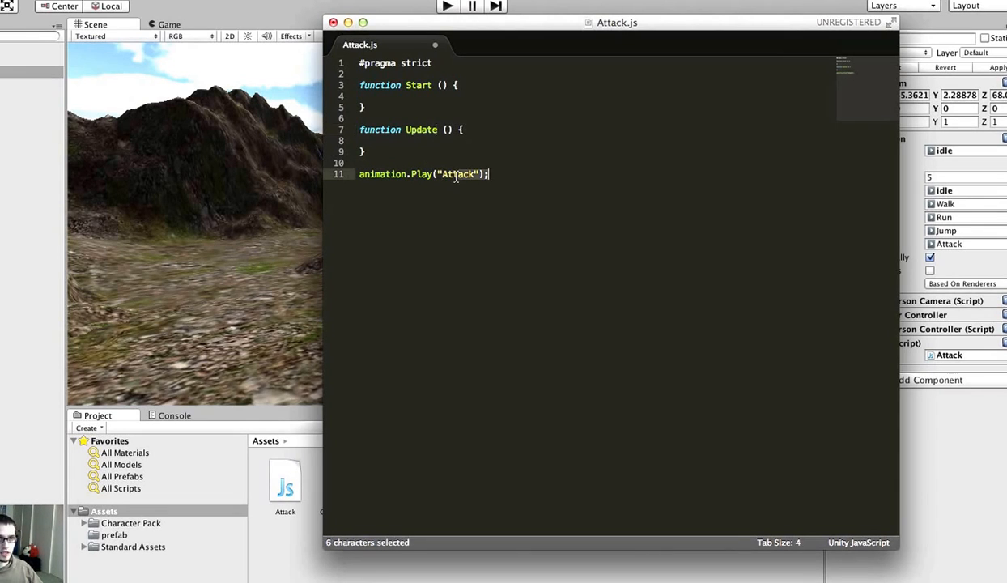
click(494, 171)
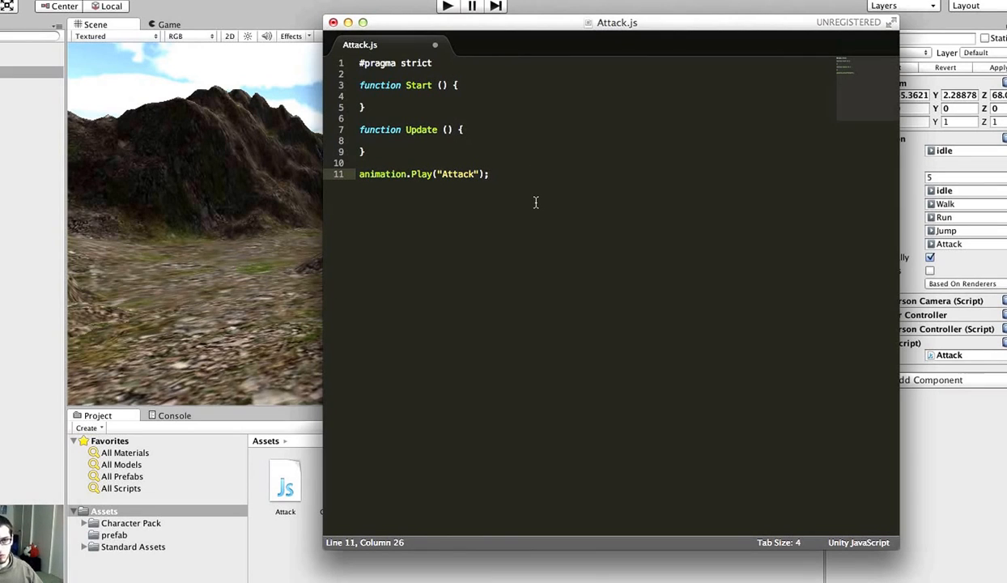
- Try the animation.Play("Attack"); statement inside the Update function, indented one level
drag(510, 173, 359, 174)
key(super+x)
click(417, 143)
key(super+v)
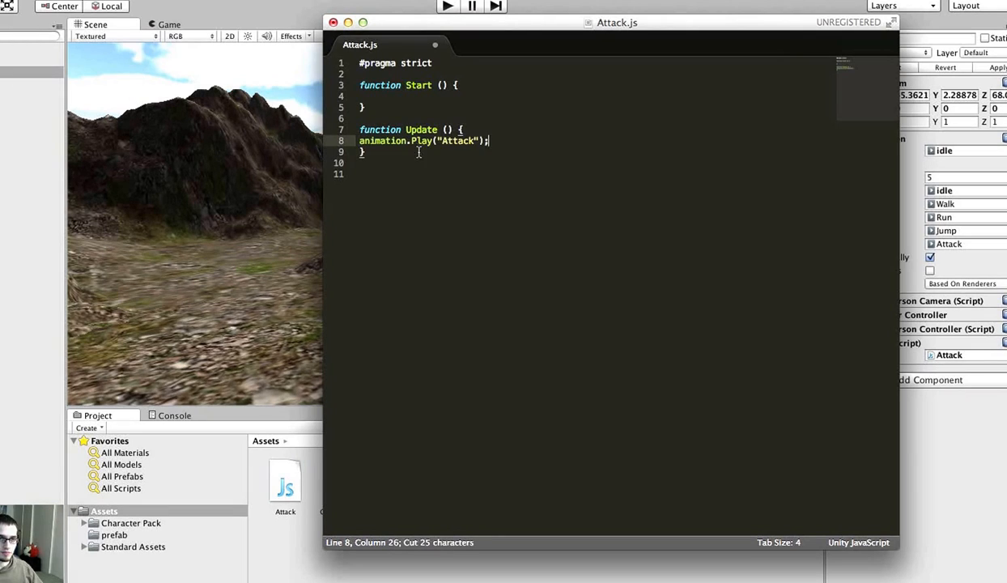
key(super+bracketright)
click(409, 176)
click(433, 141)
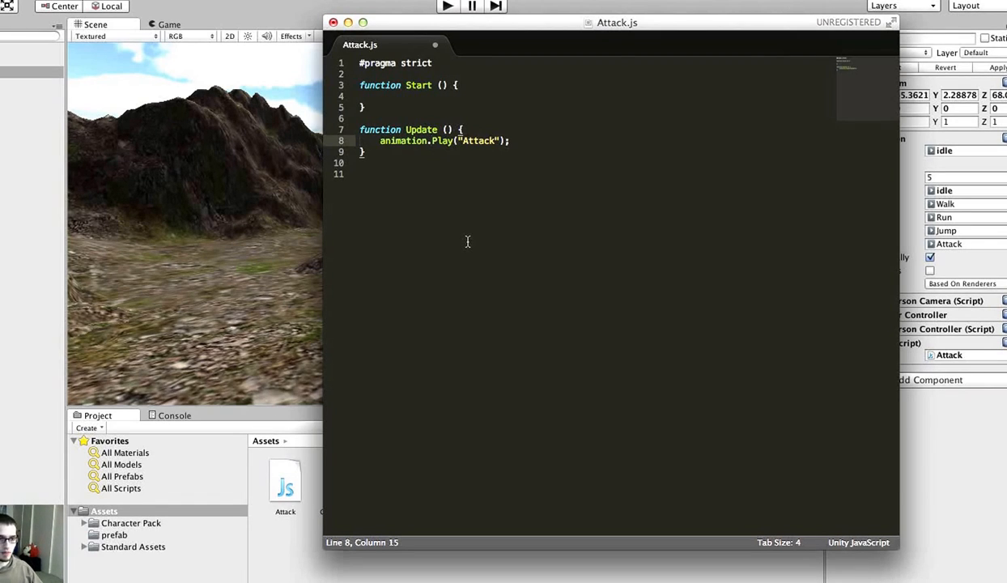
- Move the animation.Play("Attack"); statement out of Update to line 11, and place the cursor in Update's empty body
drag(522, 141, 377, 143)
key(super+x)
click(381, 171)
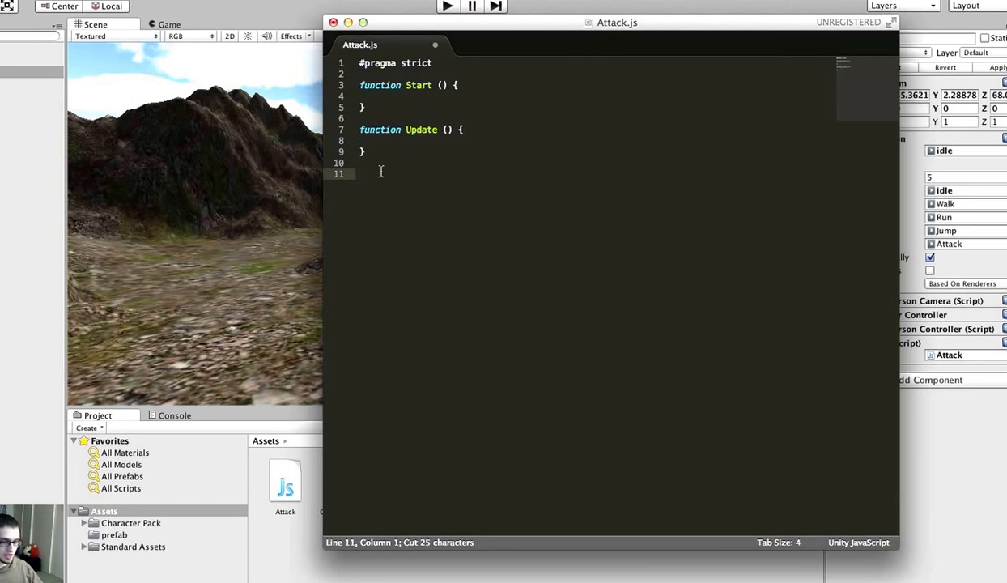
key(super+v)
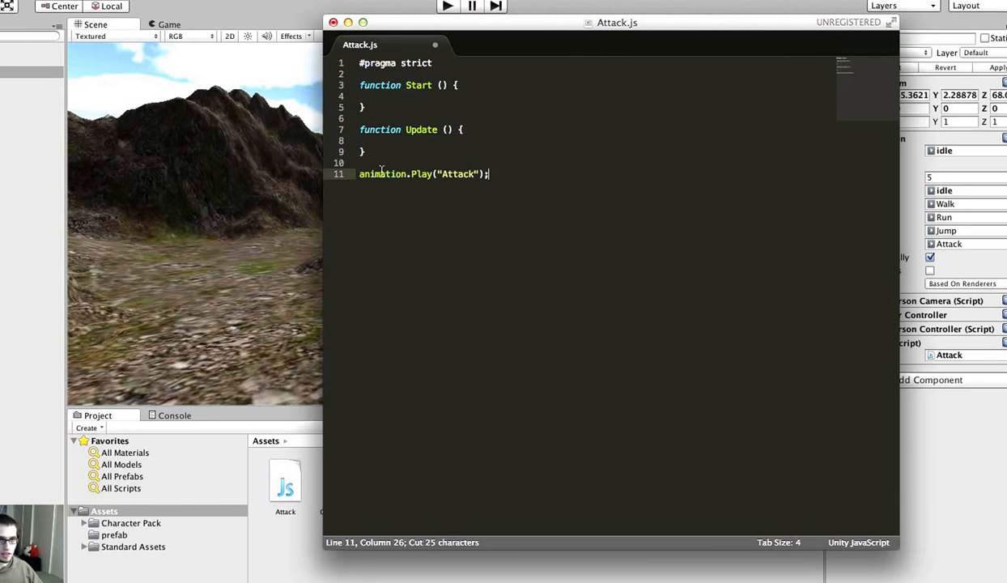
click(434, 140)
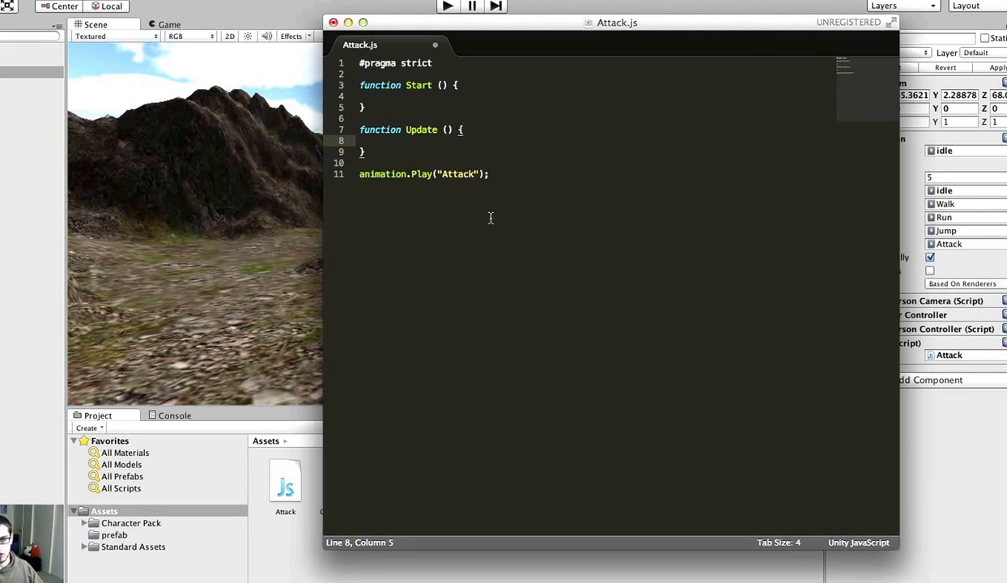
- Write the condition if(Input.GetKeyDown("l")) on line 8 inside the Update function
text(Input.)
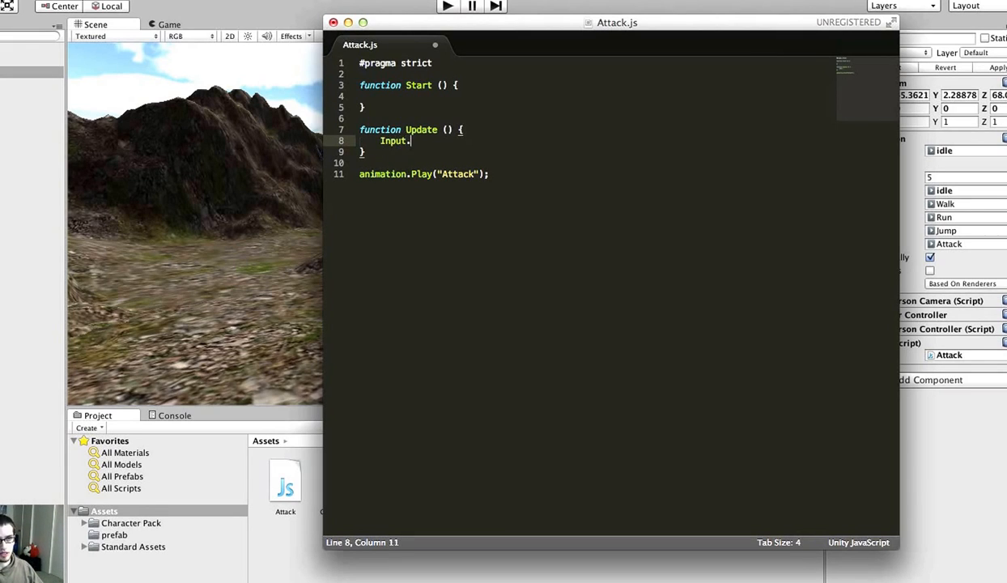
text(GetKeyDown)
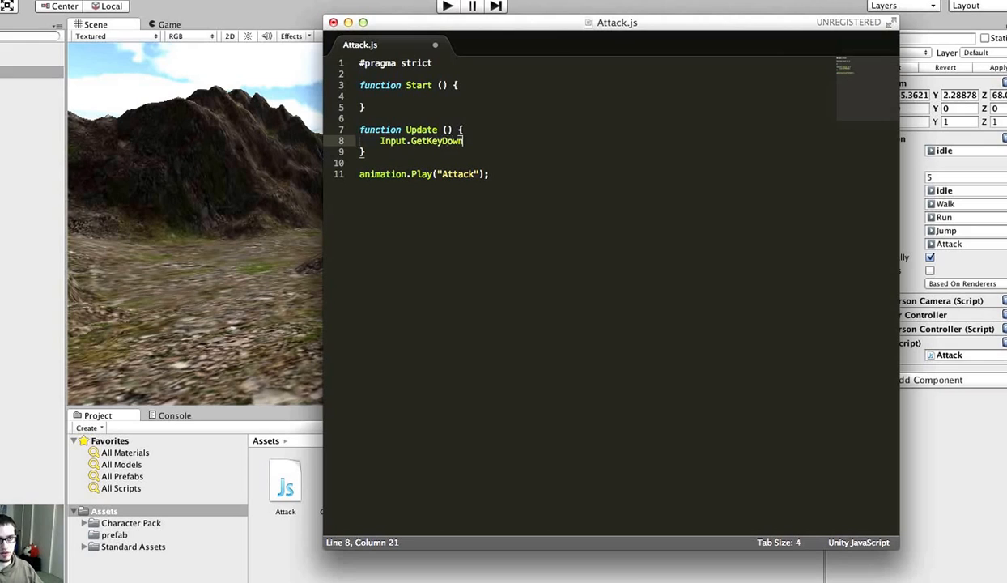
text(()
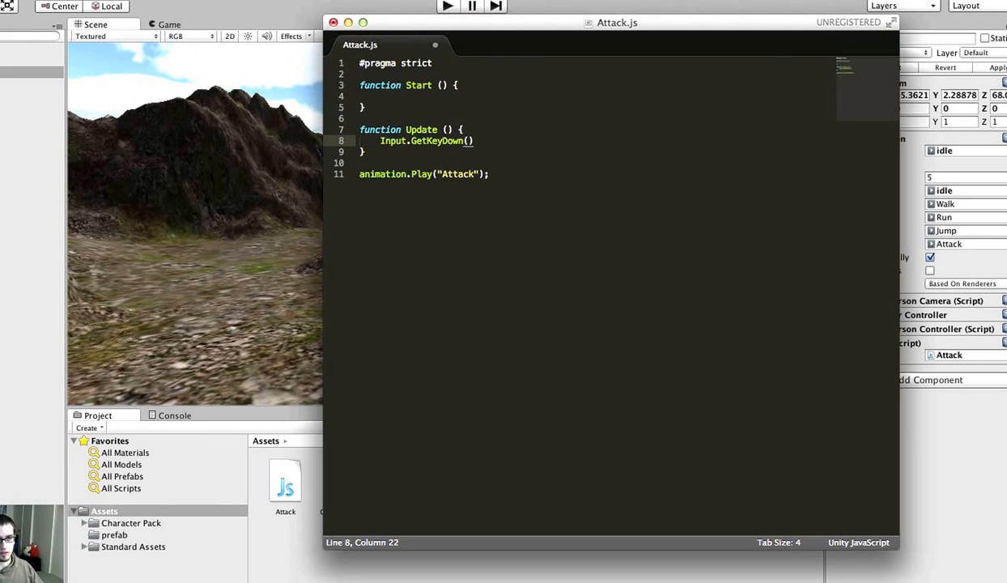
text("f)
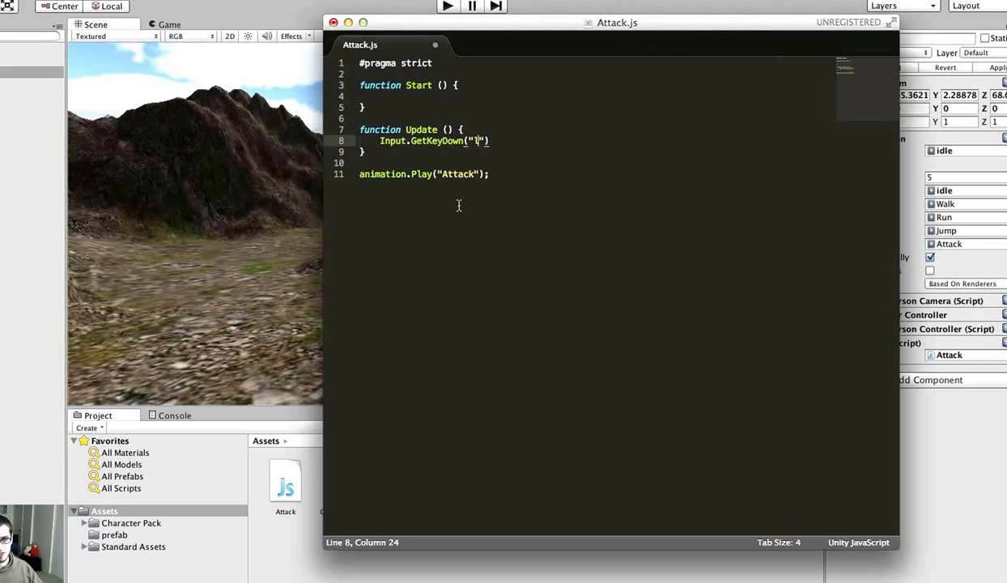
click(379, 141)
text(if()
key(super+Right)
text())
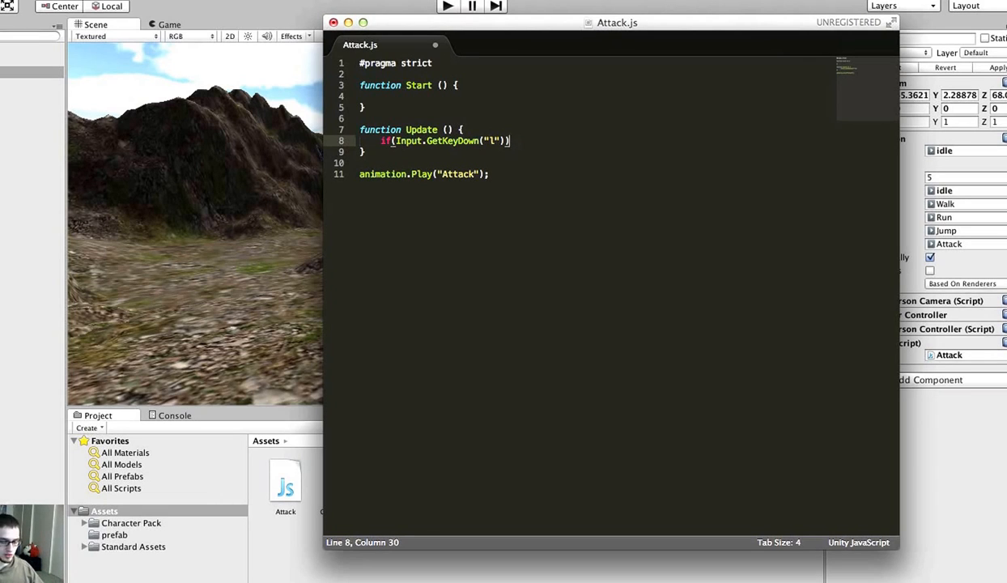
- Give the if condition a braced block, move the animation.Play("Attack"); statement into it, and save Attack.js
text({)
key(Return)
click(478, 196)
drag(477, 195, 360, 196)
key(super+x)
click(409, 153)
key(super+v)
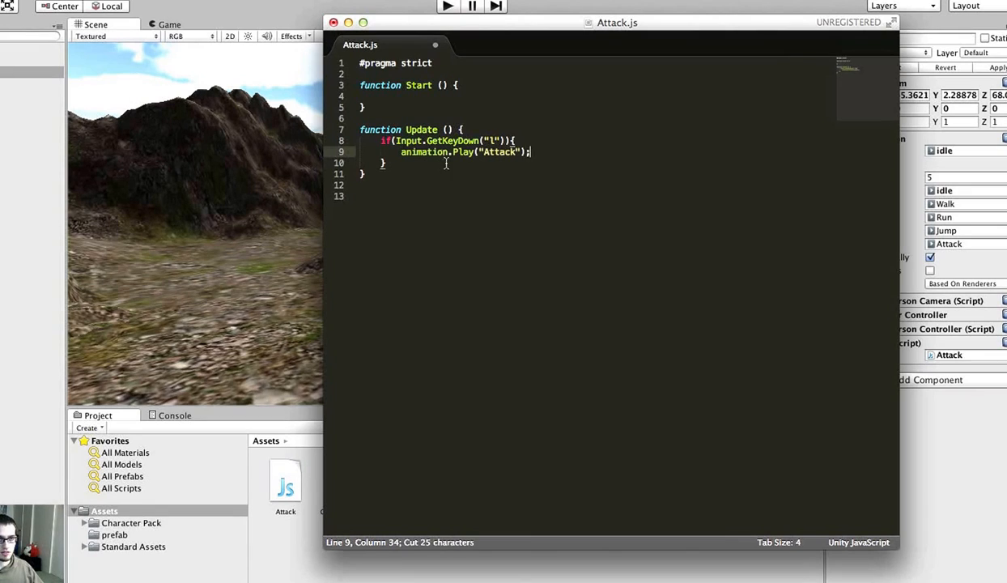
key(super+s)
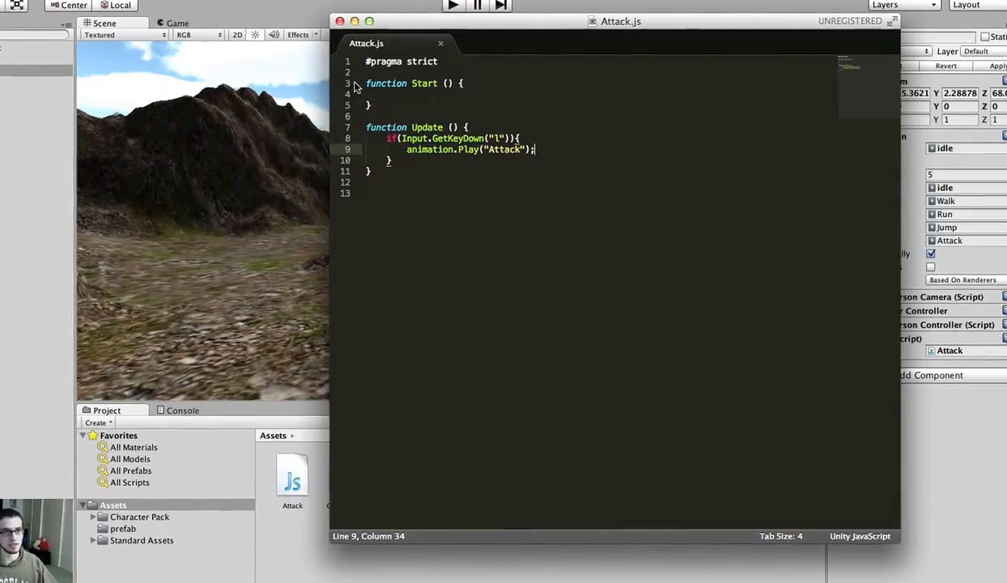
- Switch to Unity, run the game to test samuzai's key-triggered attack, and stop it
click(298, 5)
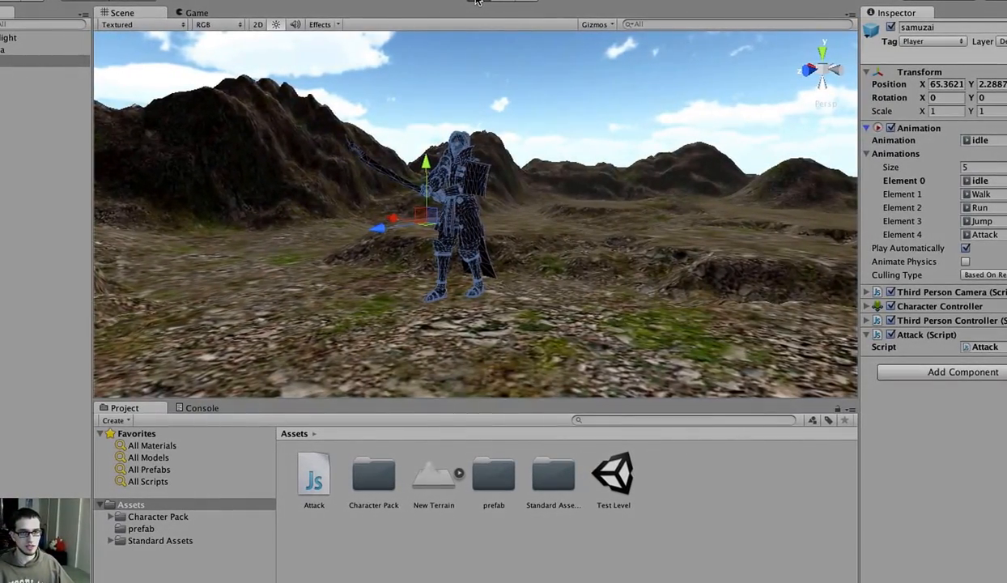
click(476, 2)
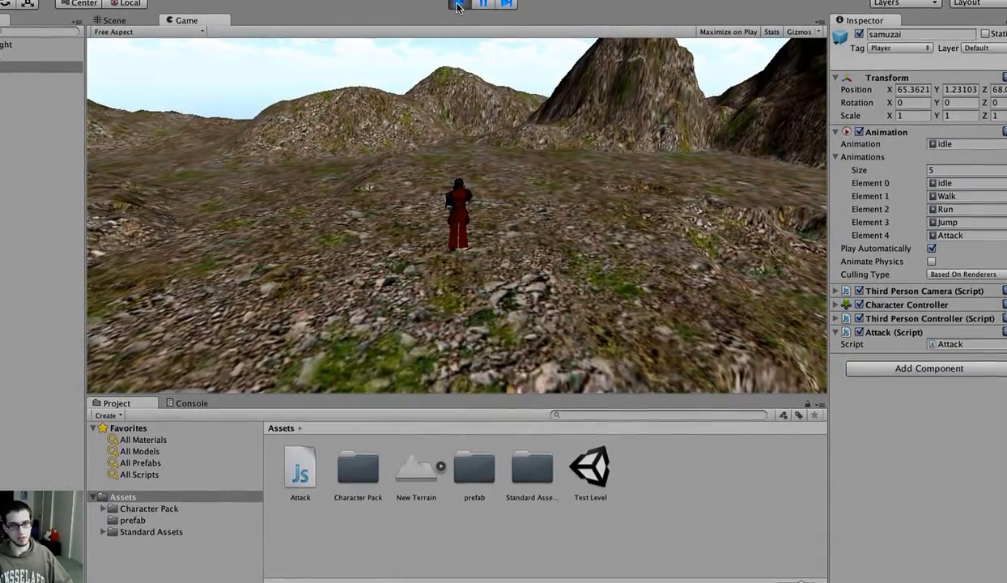
click(458, 4)
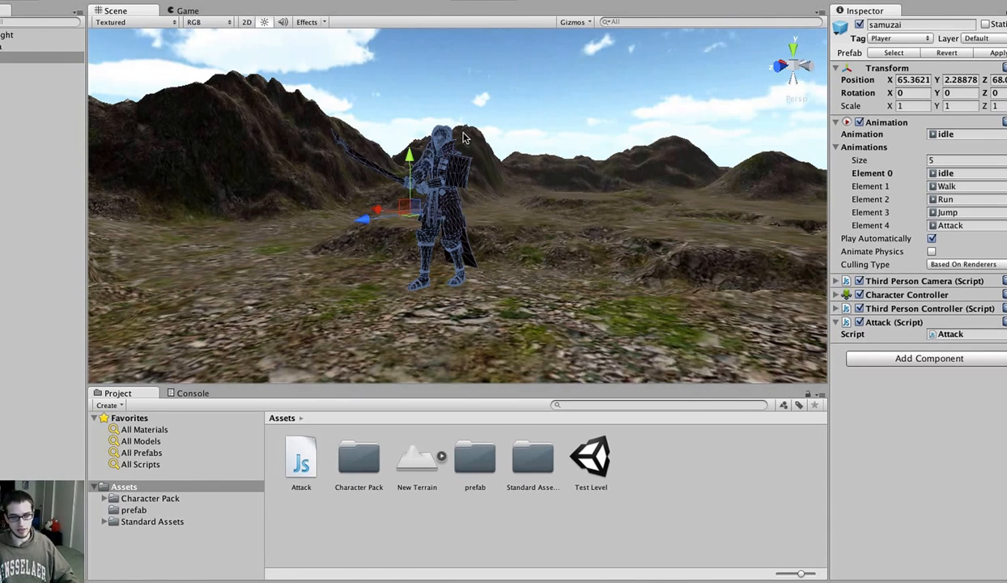
- Reopen Attack.js in the code editor, add animation["Attack"].layer = 1; inside the Start function, and save the script
key(super+Tab)
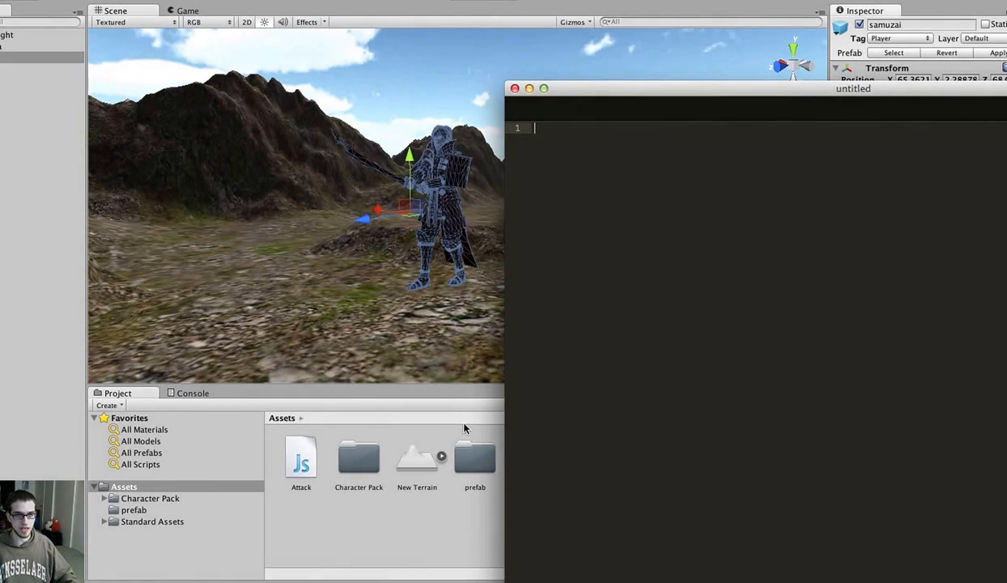
click(425, 350)
double_click(299, 460)
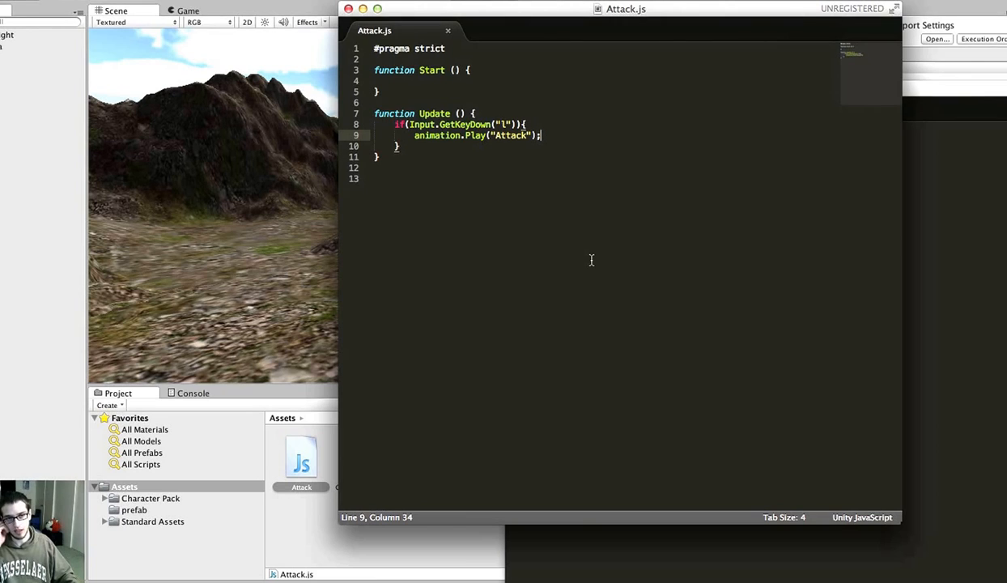
click(475, 73)
key(Down)
key(Down)
click(521, 81)
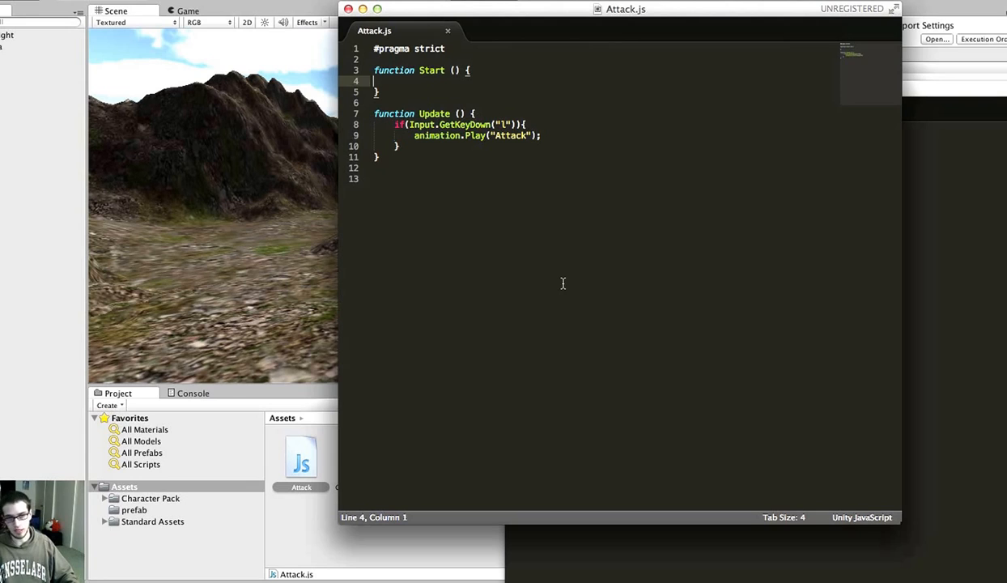
key(Tab)
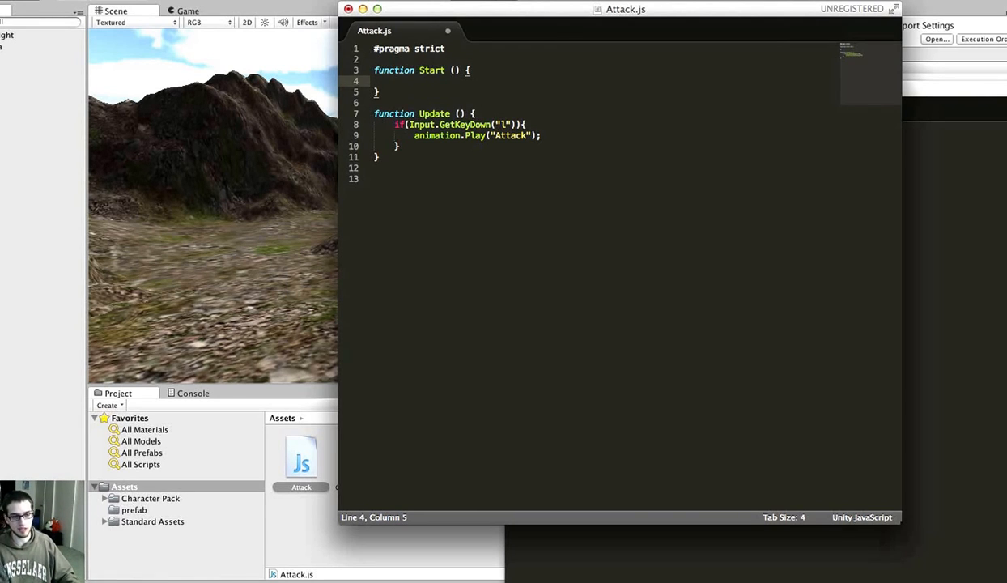
text(animation[)
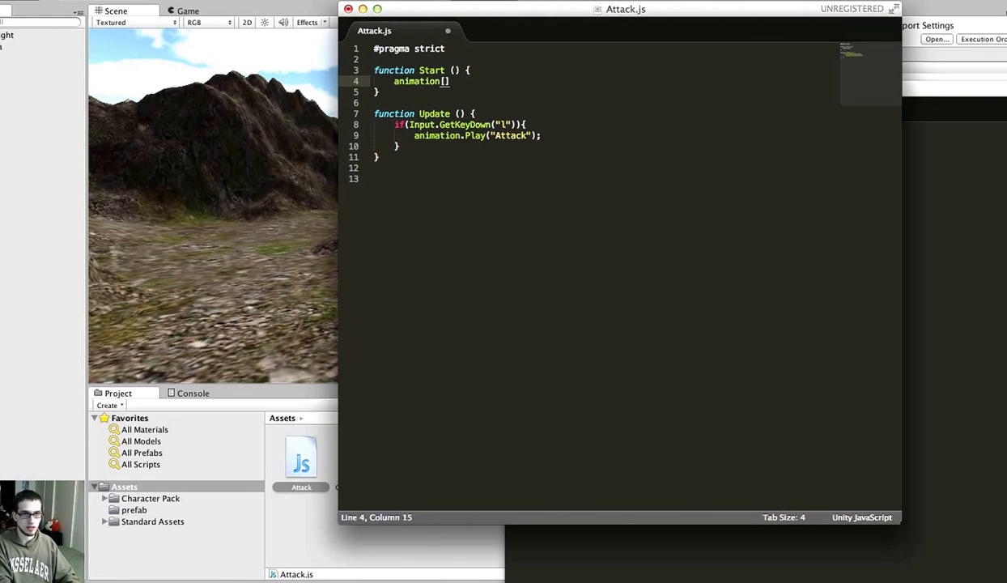
text("Attack"])
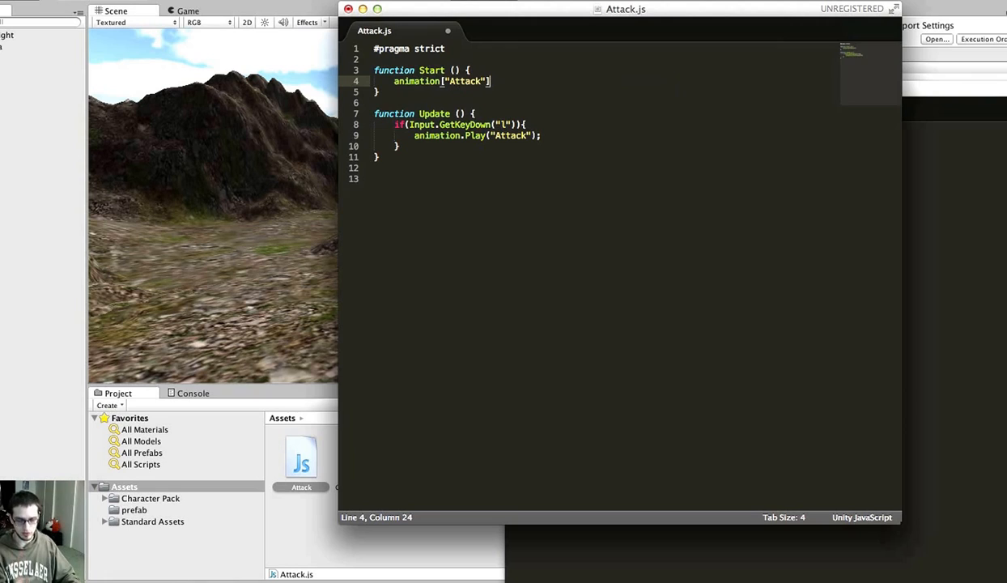
text(.layer = 1;)
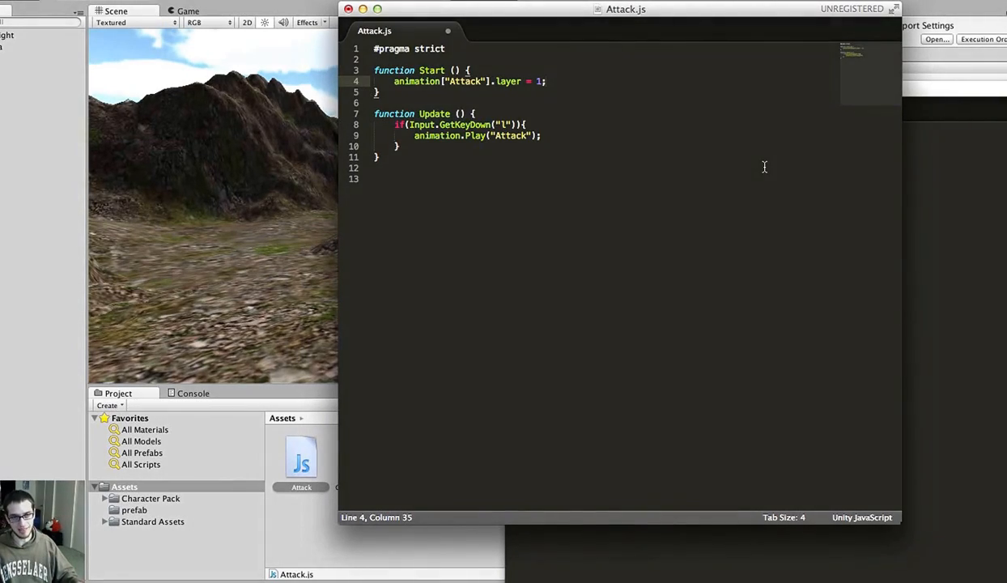
key(ctrl+s)
- Return to Unity, run the game to test the attack with its new animation layer, and stop it
click(234, 175)
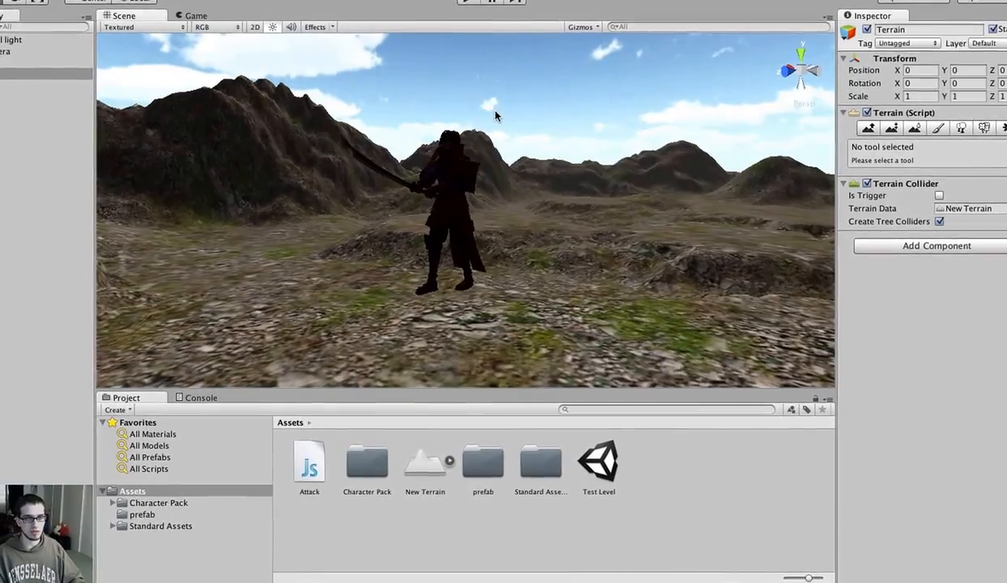
key(ctrl+p)
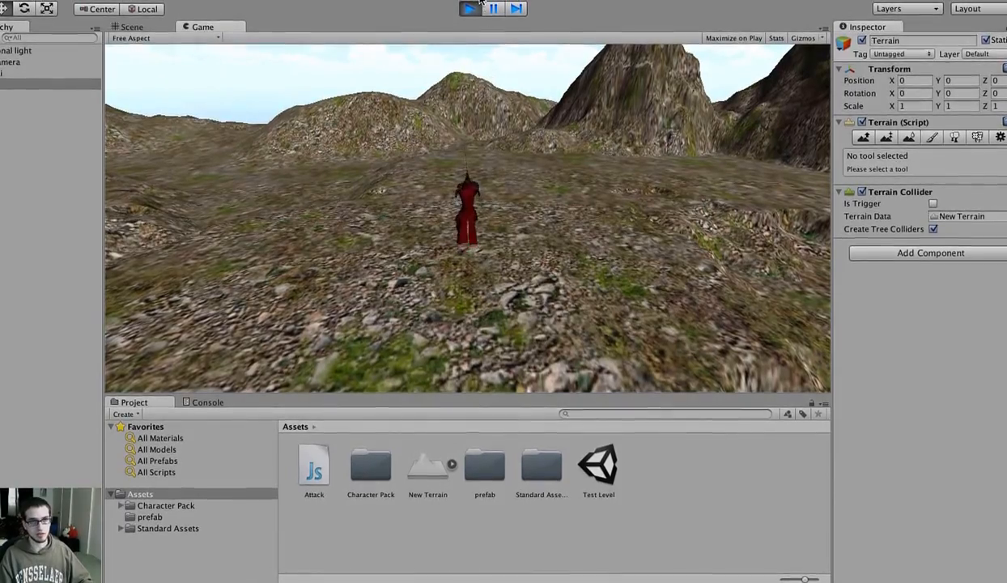
click(469, 9)
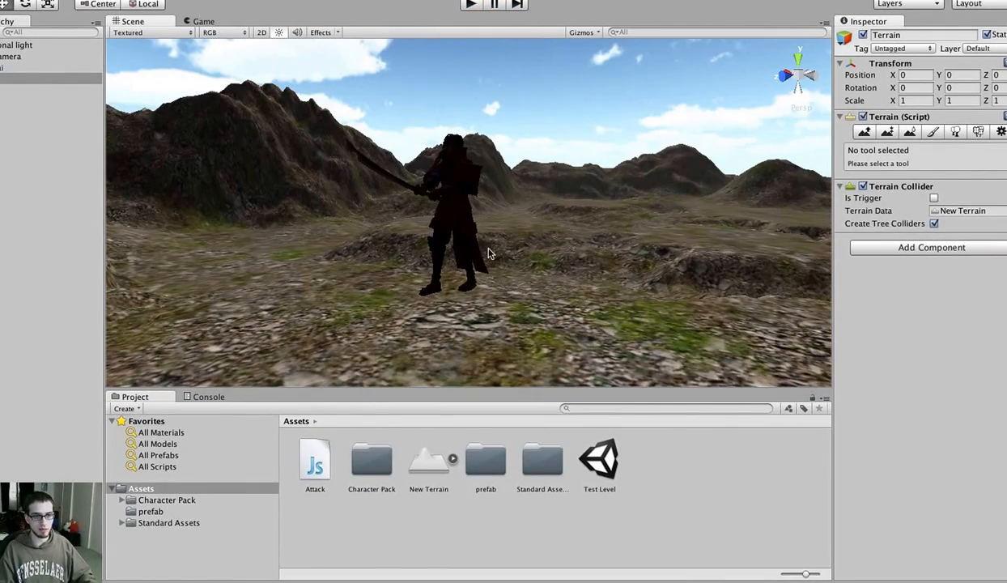
- Reopen Attack.js, add animation["Attack"].wrapMode = WrapMode.Once; below the layer line in Start, and save the script
double_click(303, 457)
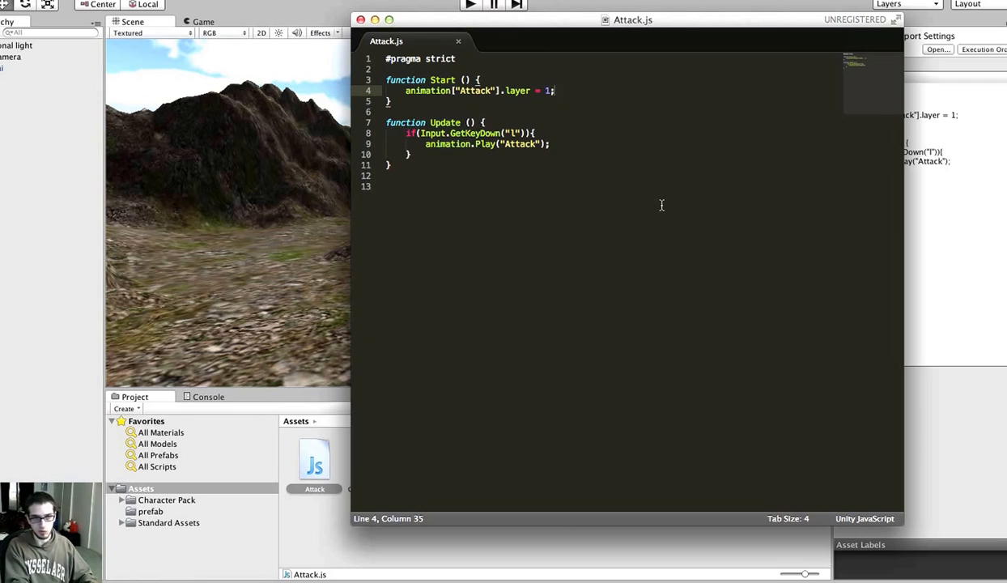
key(Return)
text(ani)
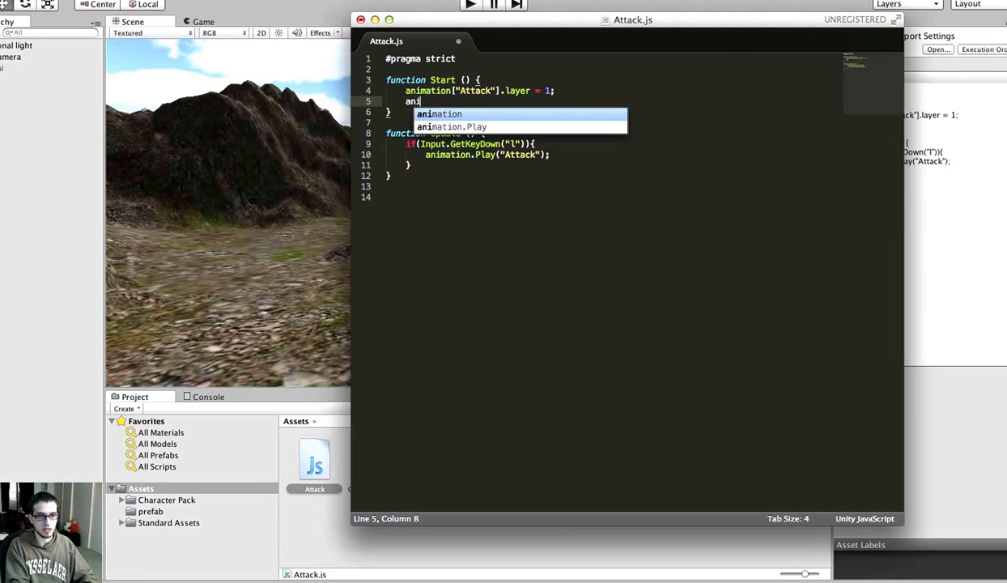
text(mation["Attack)
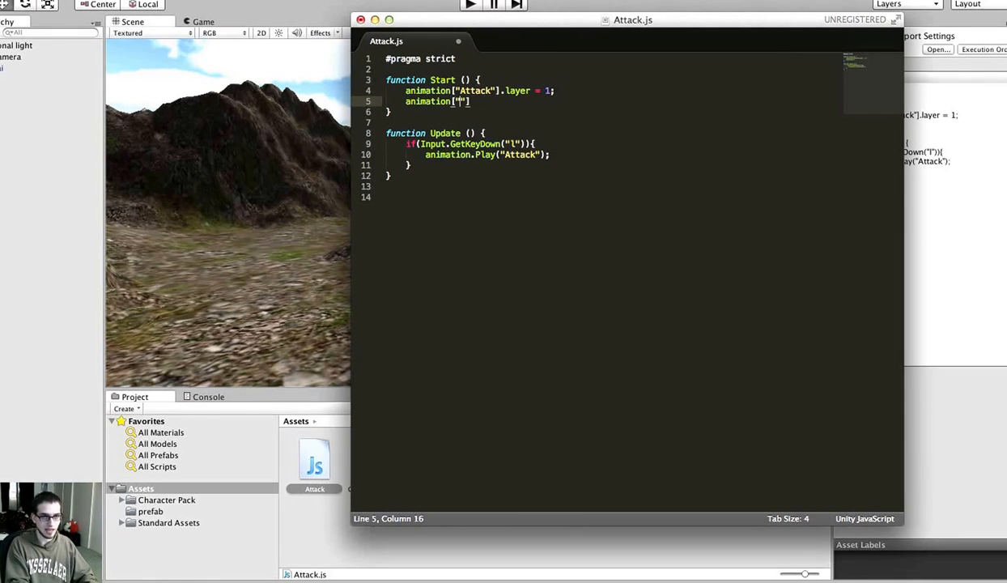
text(].wrapMode)
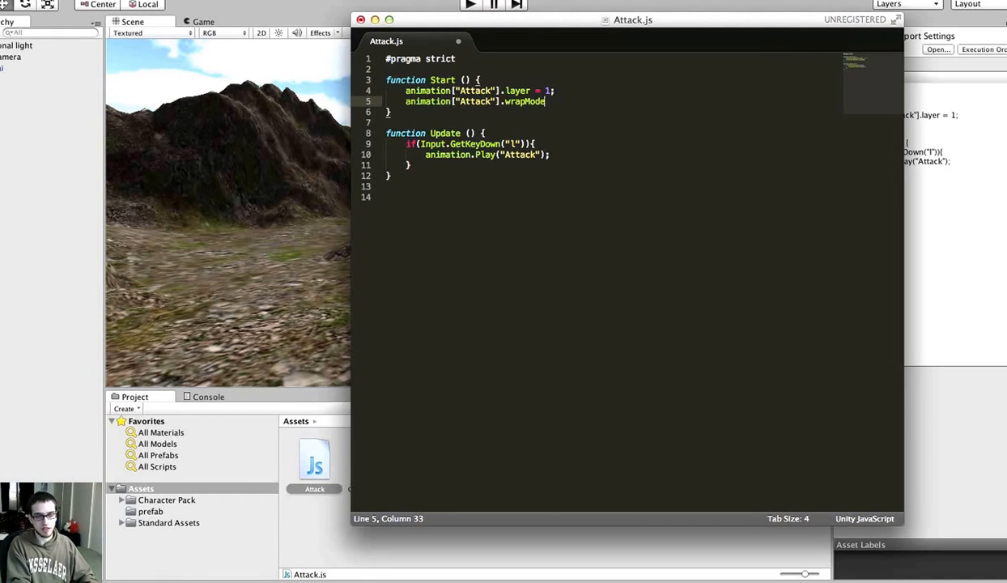
text( = Wrap)
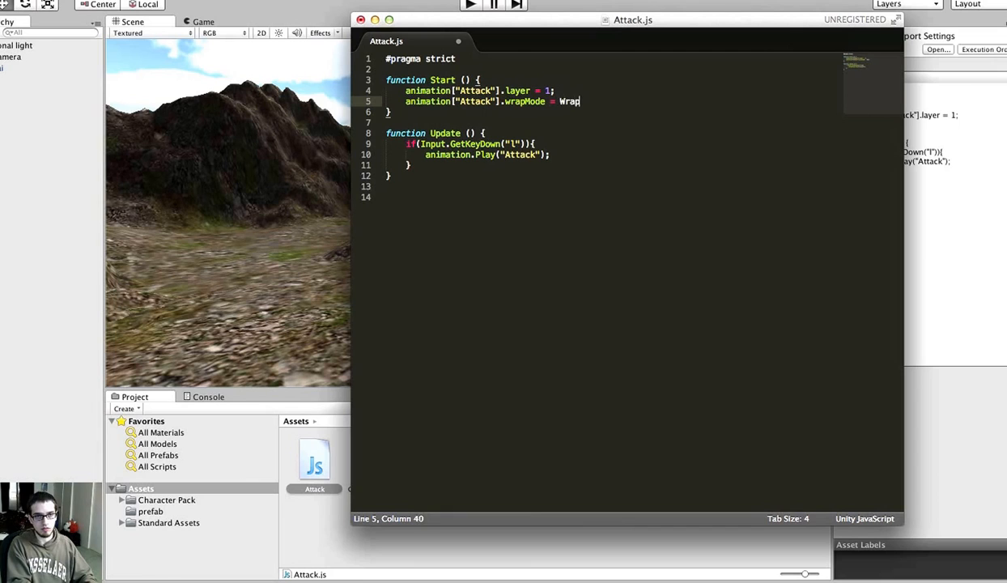
text(Mode.Cnce;)
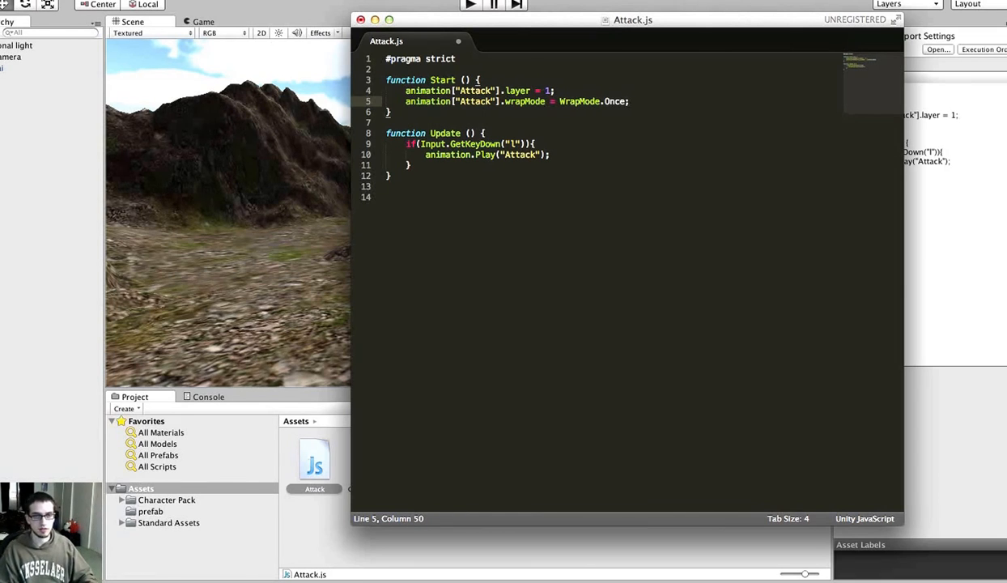
key(super+s)
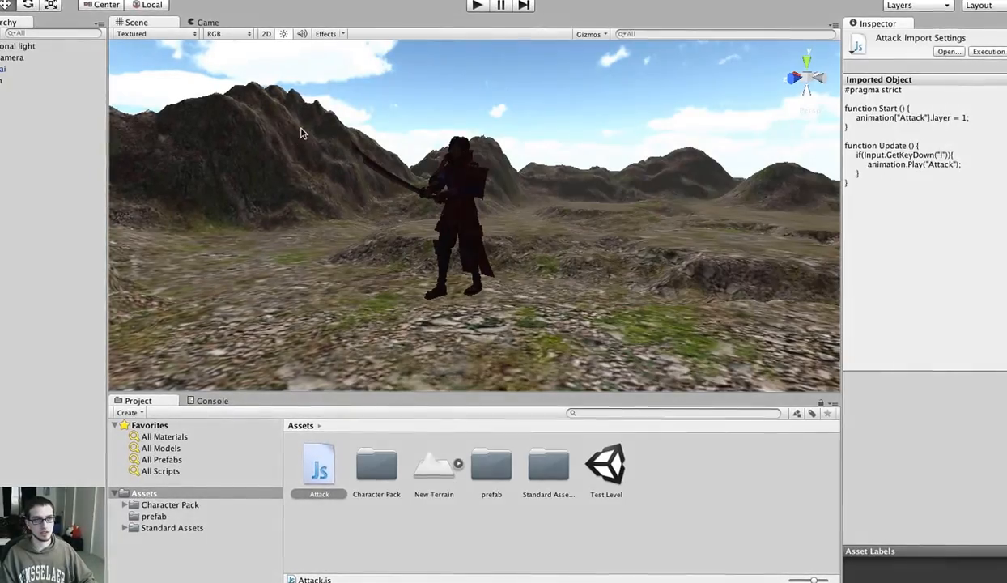
- Switch to Unity, run the game, and walk and turn samuzai around the terrain to test its movement and camera
click(302, 131)
click(476, 5)
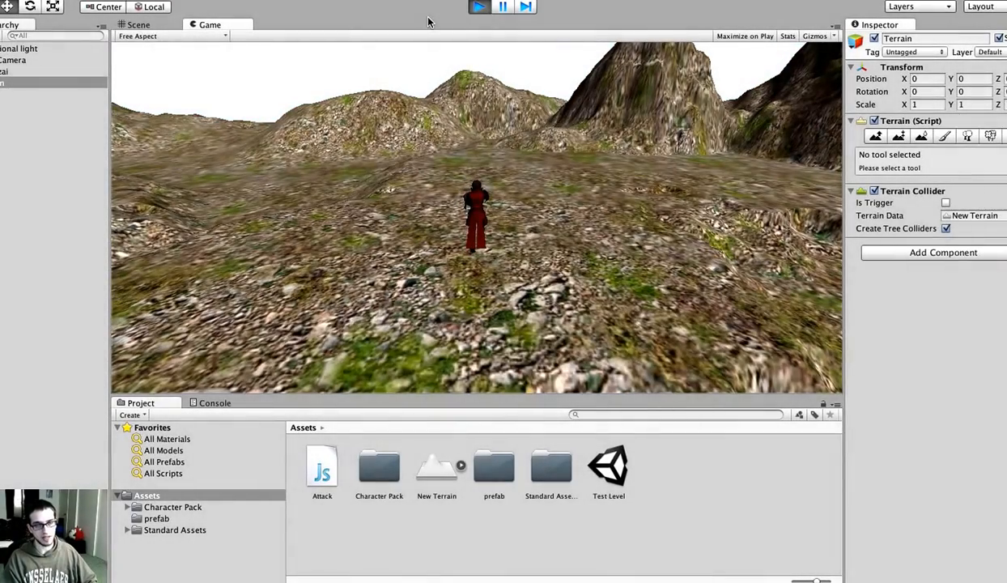
key(w)
key(d)
key(w)
key(w)
key(d)
key(d)
key(d)
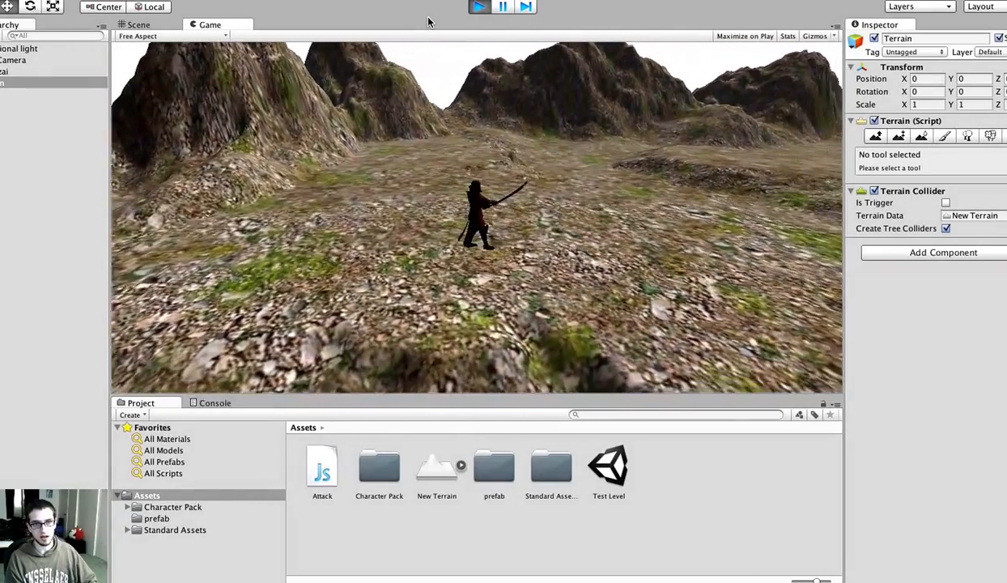
key(w)
key(a)
key(w)
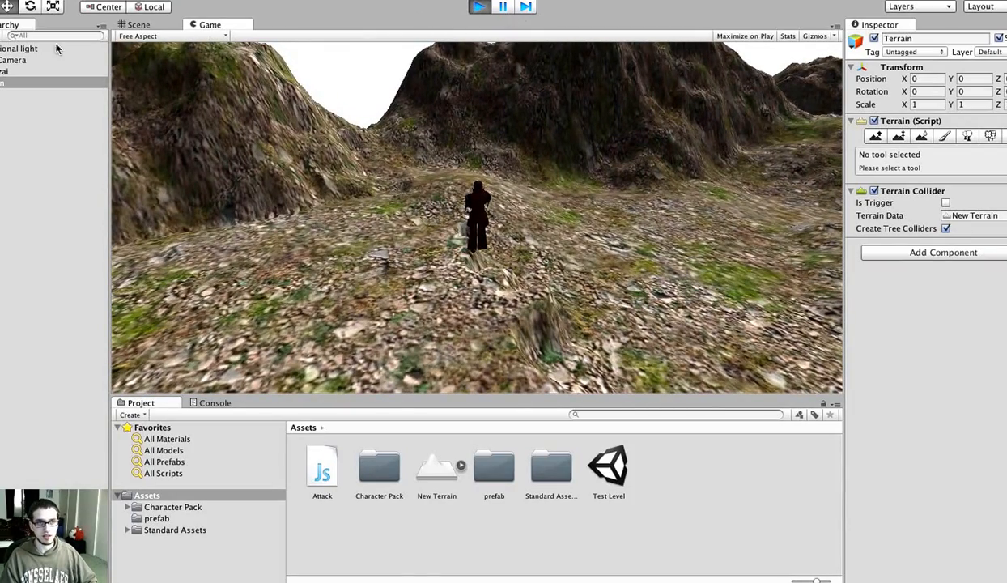
- Set Angular Max Speed to 100 in samuzai's Third Person Camera script while the game is running
click(3, 71)
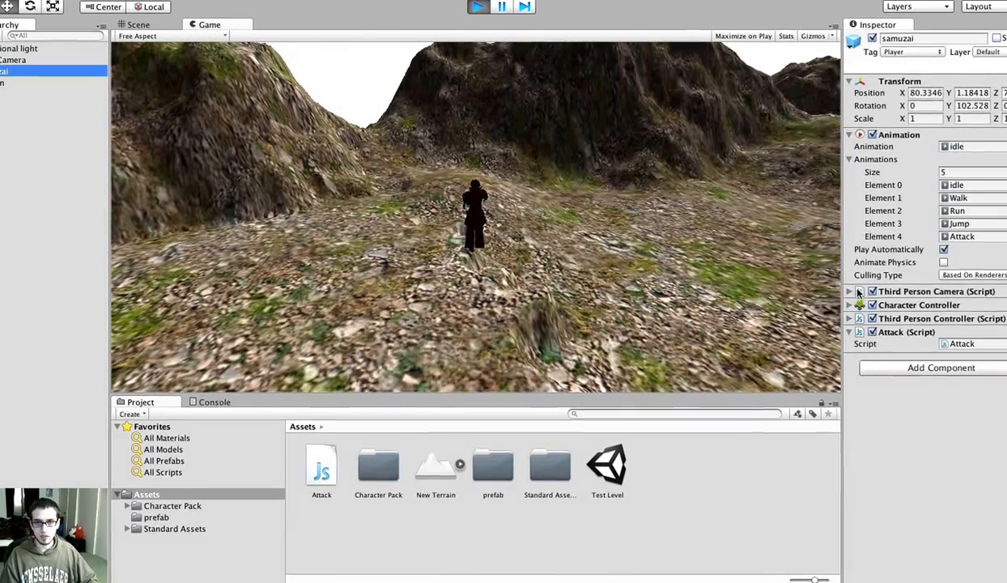
click(847, 317)
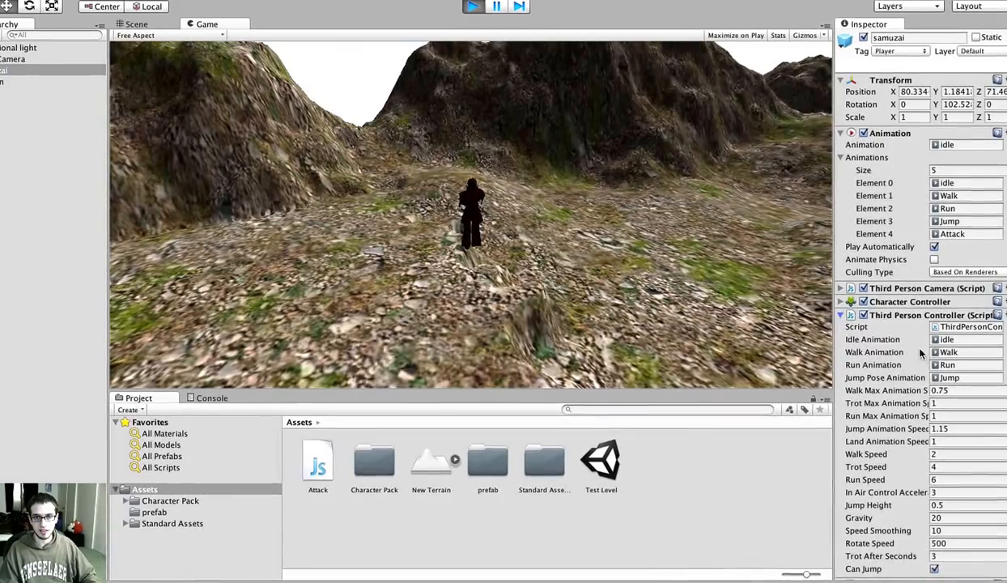
click(842, 288)
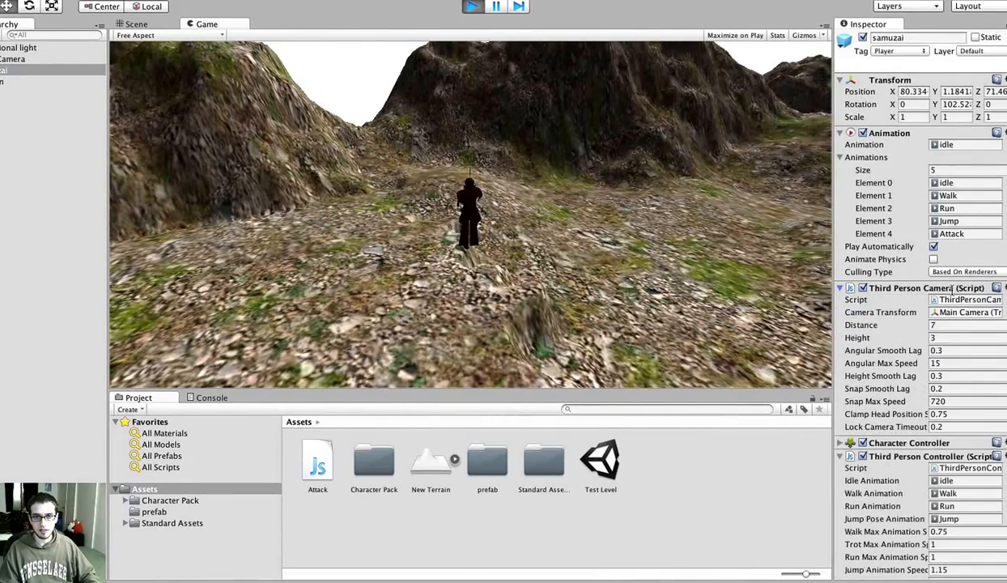
click(952, 364)
text(100)
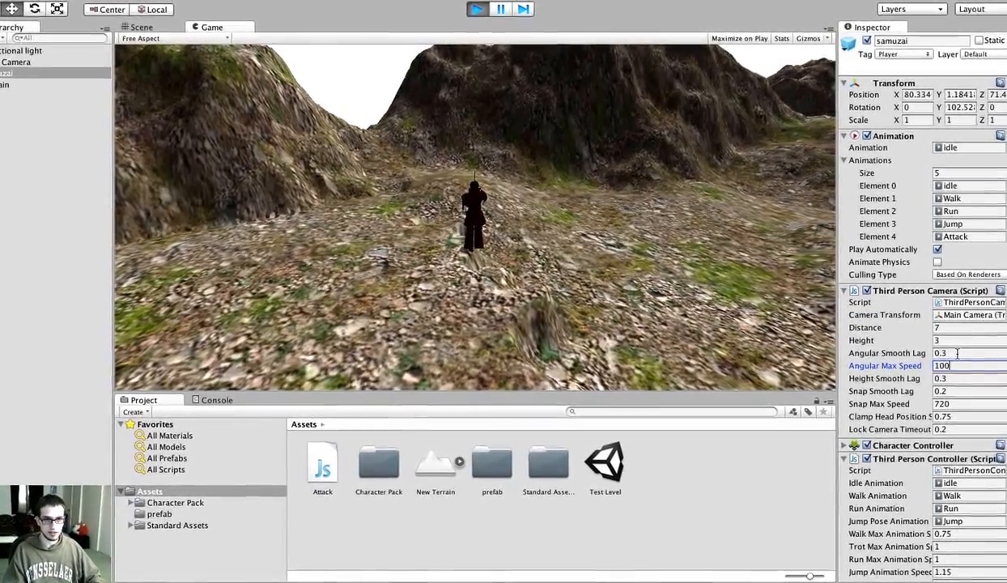
- Walk and turn samuzai in the running game to test how fast the camera follows
click(758, 273)
key(d)
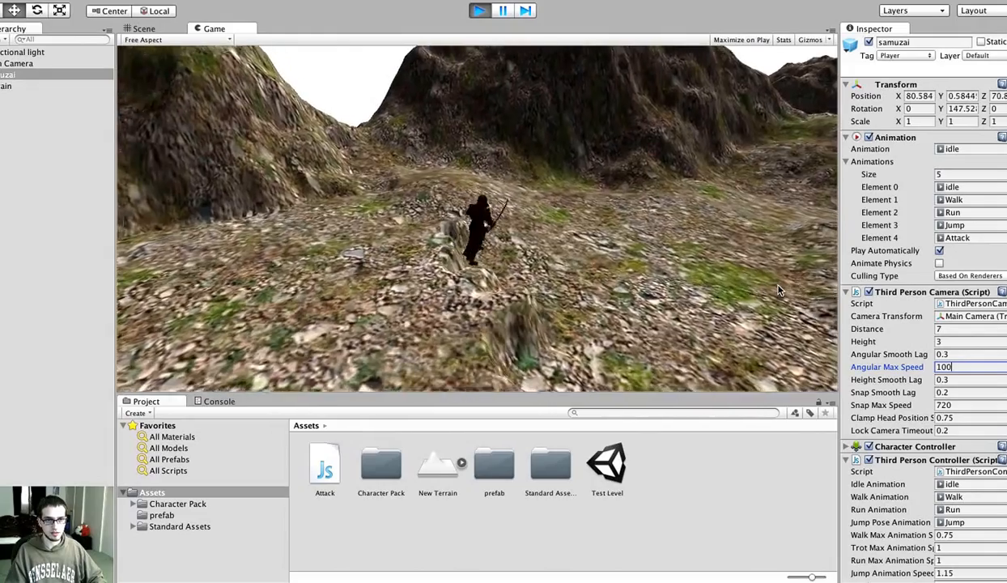
key(w)
key(d)
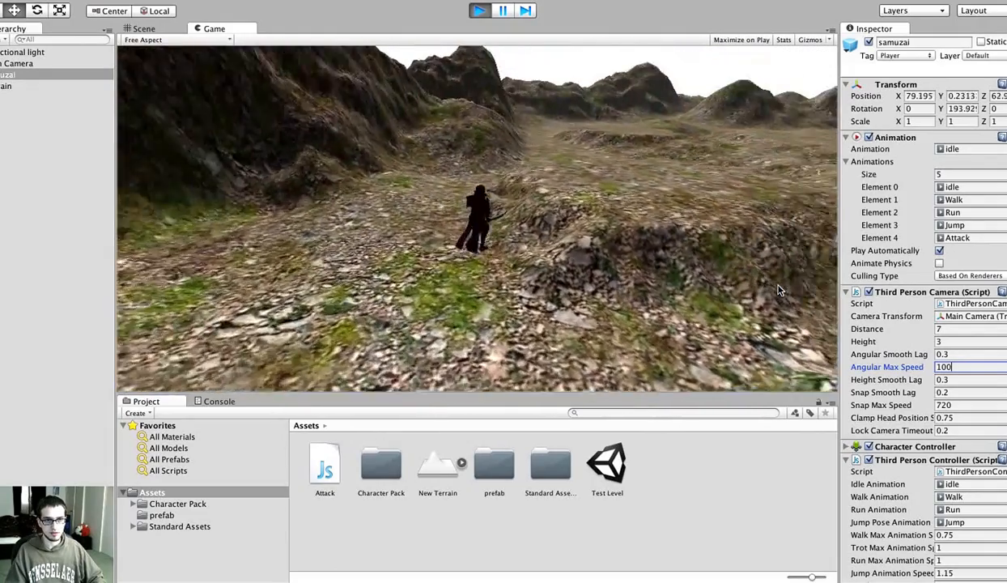
key(a)
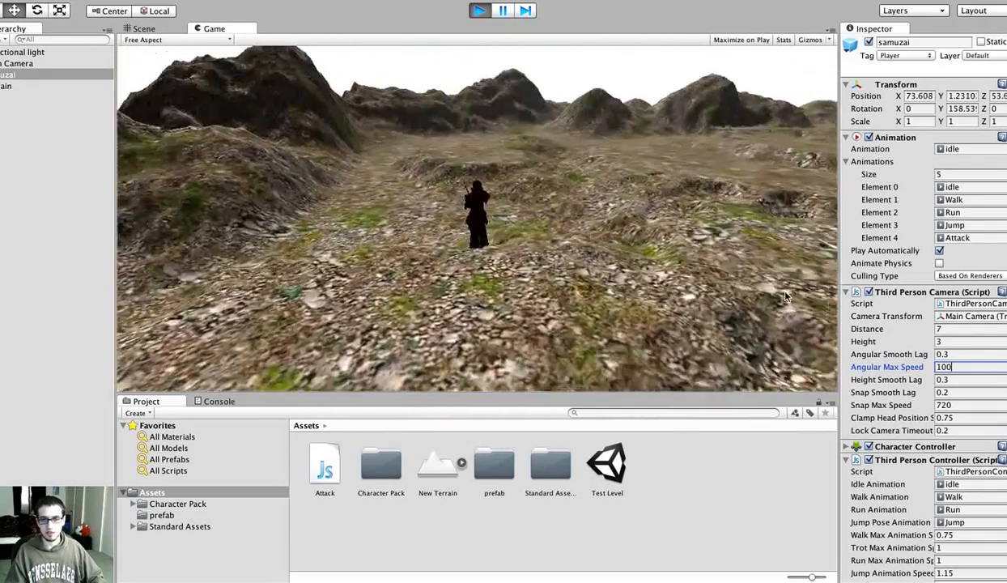